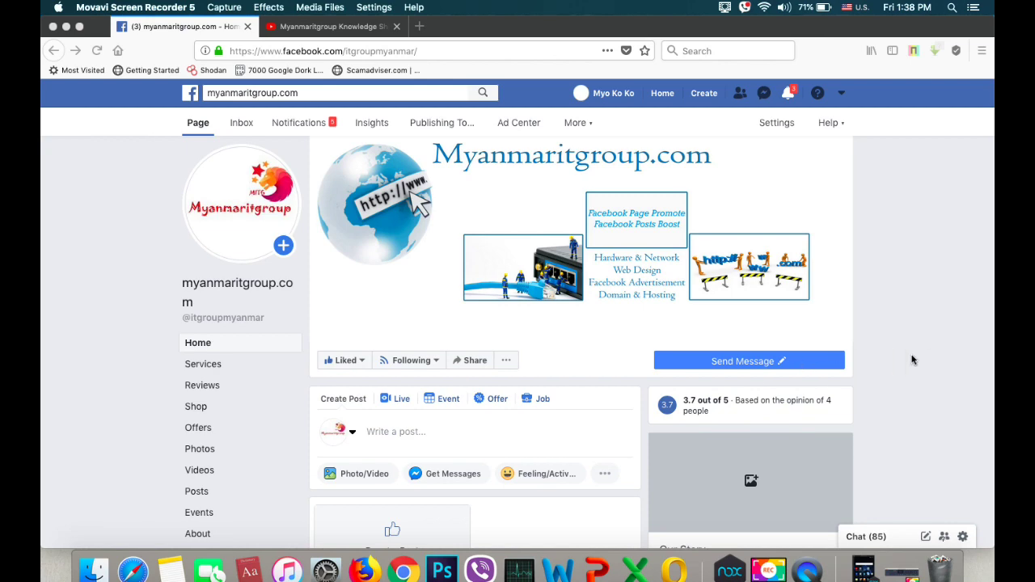
# Step: Open the page's general settings and check the News Feed Audience and Visibility for Posts option
pyautogui.scroll(-3, 912, 358)
pyautogui.scroll(3, 912, 360)
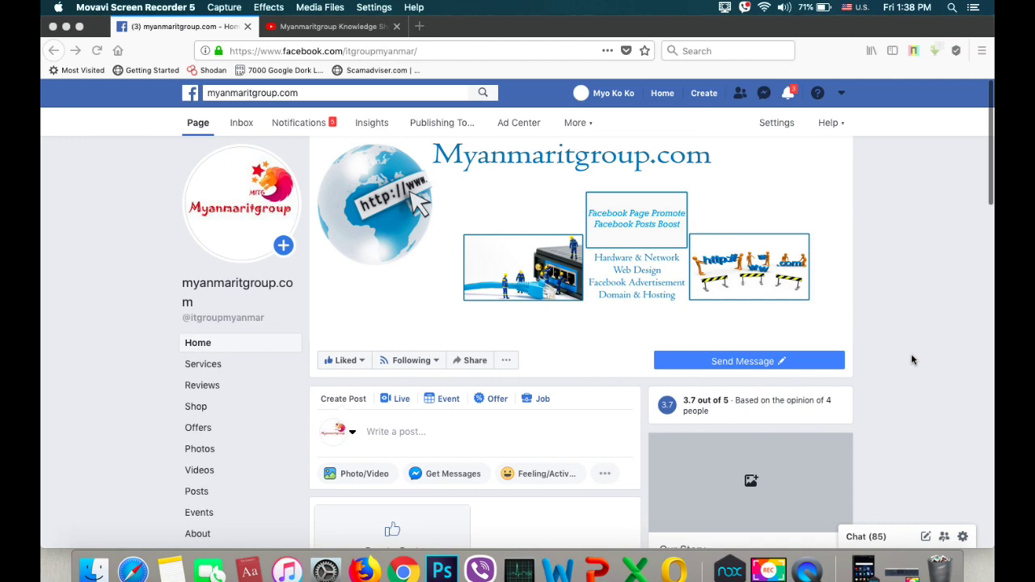
pyautogui.click(778, 125)
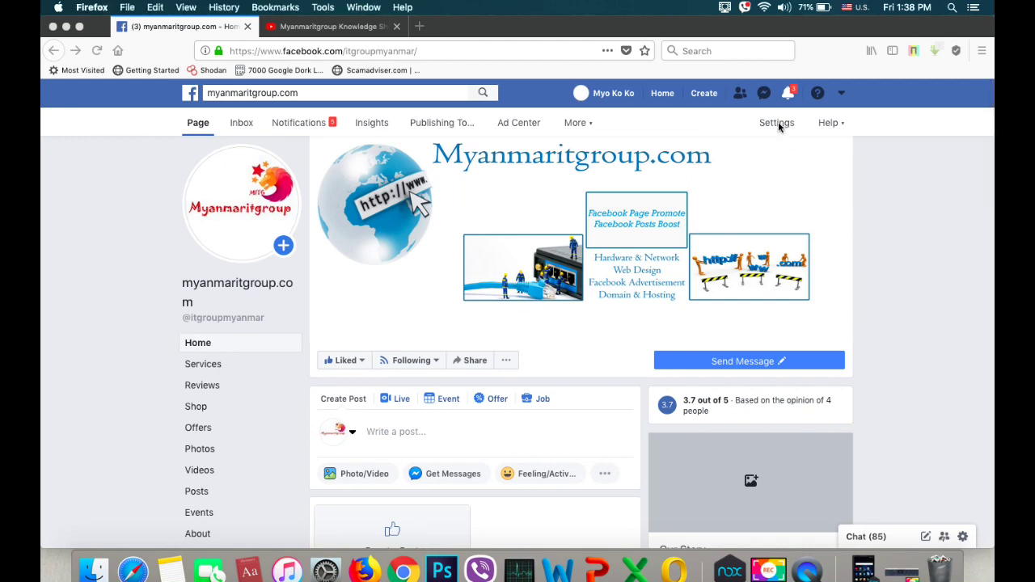
pyautogui.click(778, 125)
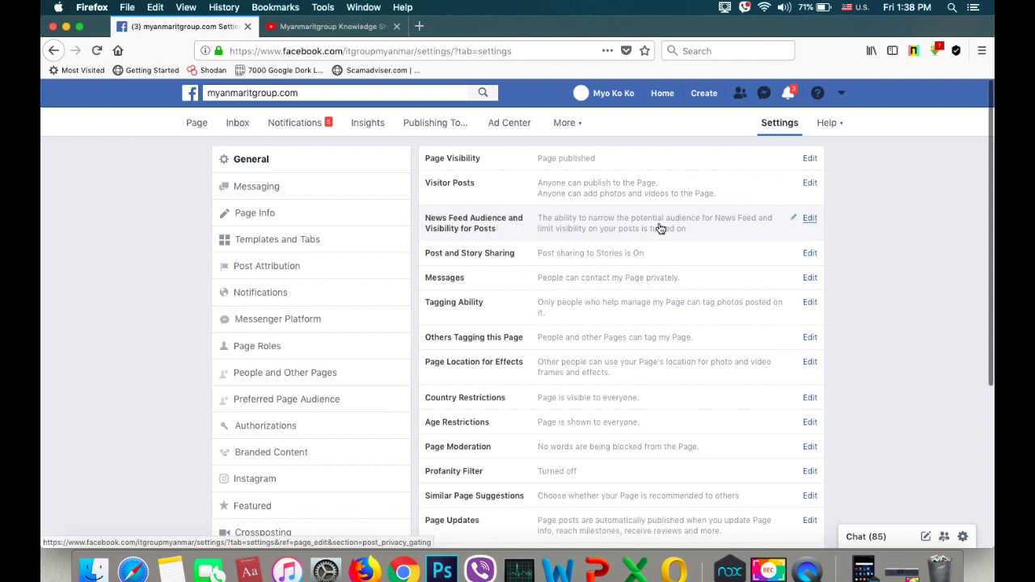
pyautogui.click(811, 220)
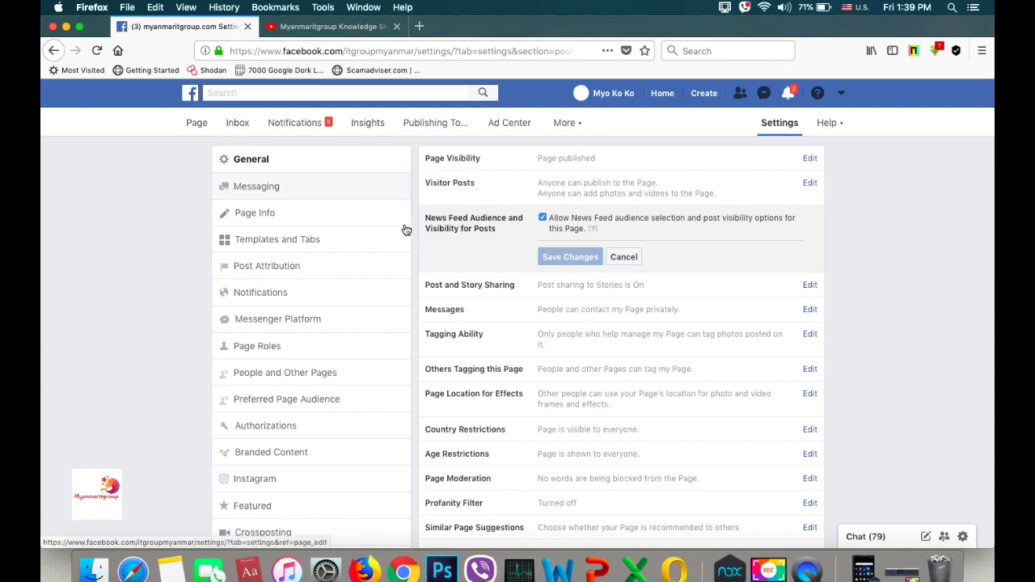
pyautogui.click(591, 228)
# Step: Return to the page and draft a new post reading "Test"
pyautogui.click(196, 126)
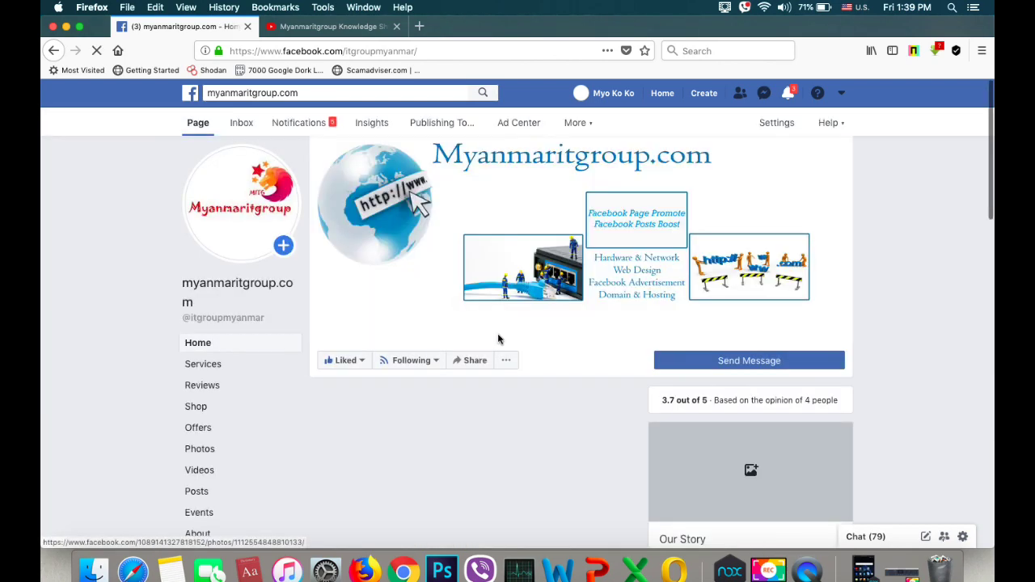
pyautogui.scroll(-3, 498, 338)
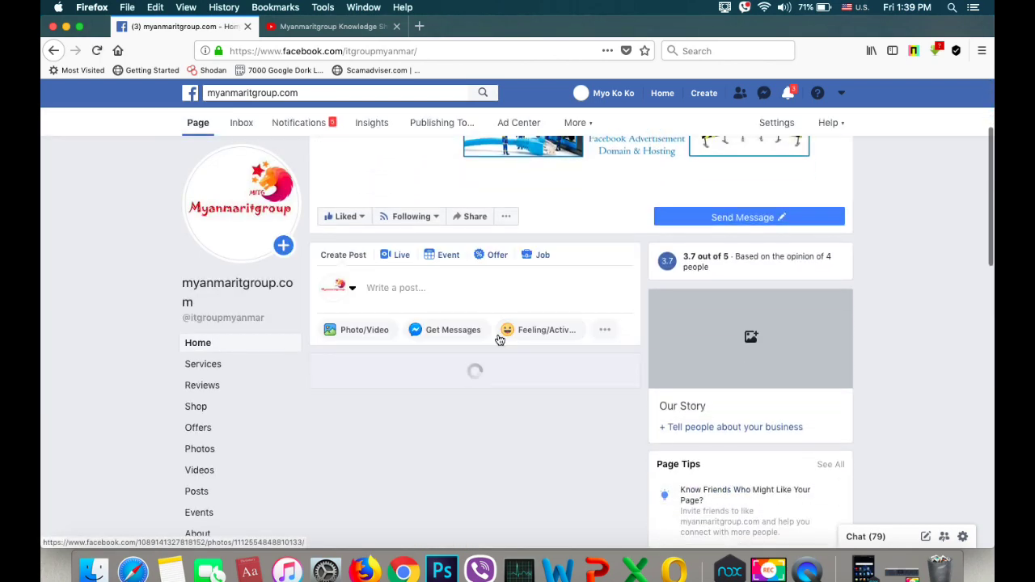
pyautogui.click(486, 288)
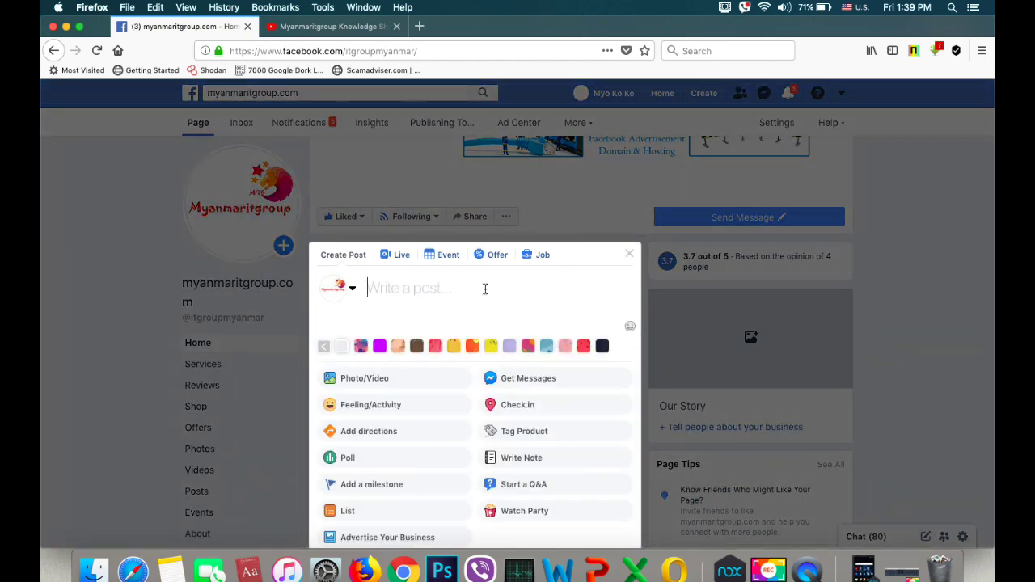
pyautogui.write('Test')
pyautogui.scroll(-3, 385, 385)
pyautogui.scroll(-1, 385, 386)
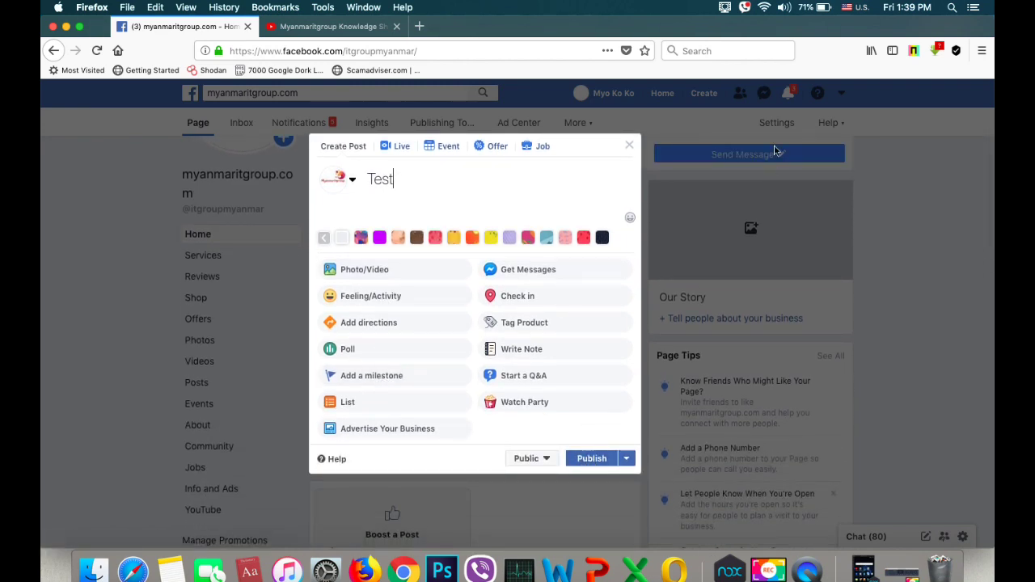
# Step: Review the draft post's News Feed Targeting options, cancel them and close the post composer
pyautogui.click(548, 460)
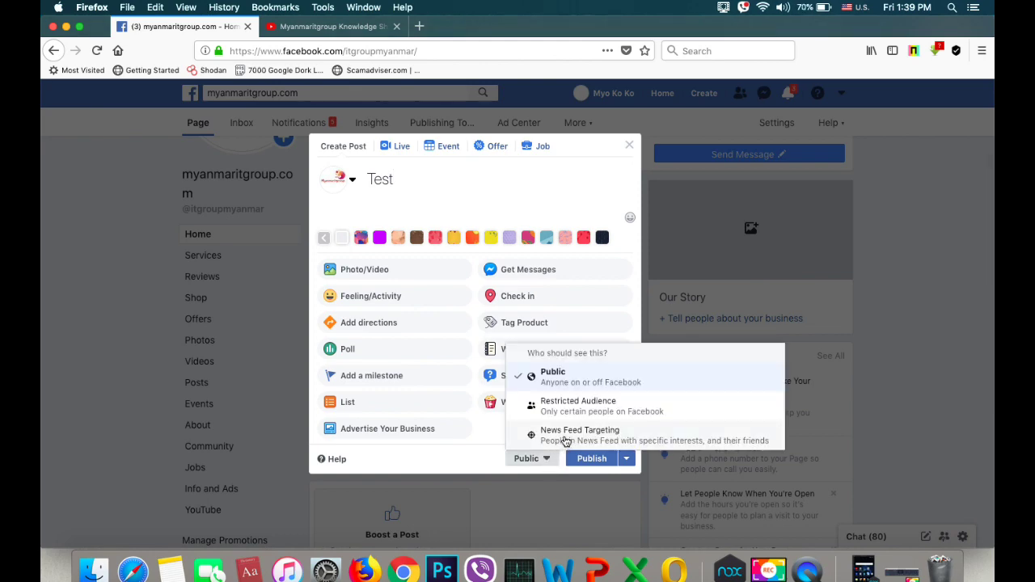
pyautogui.click(566, 439)
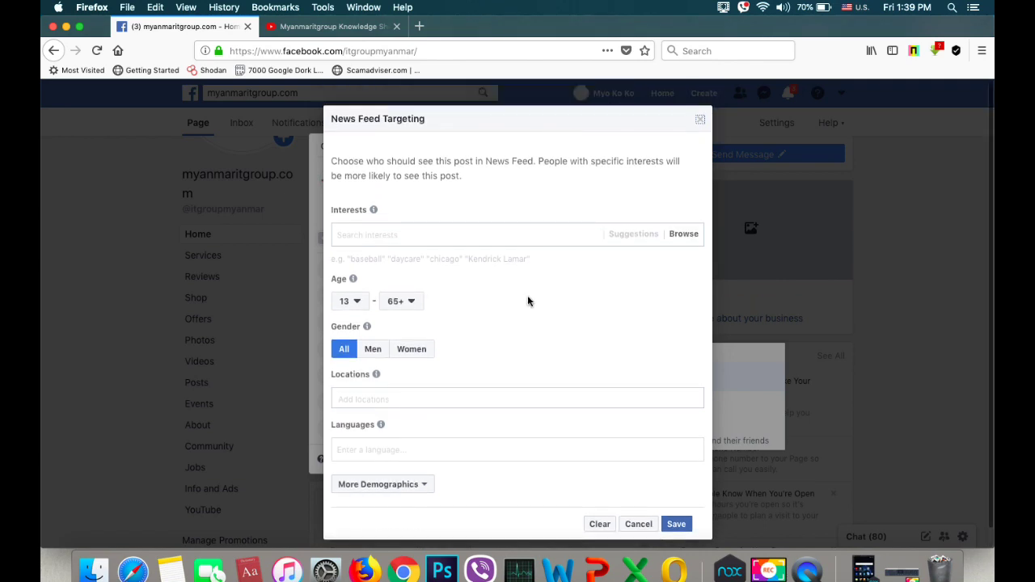
pyautogui.click(638, 524)
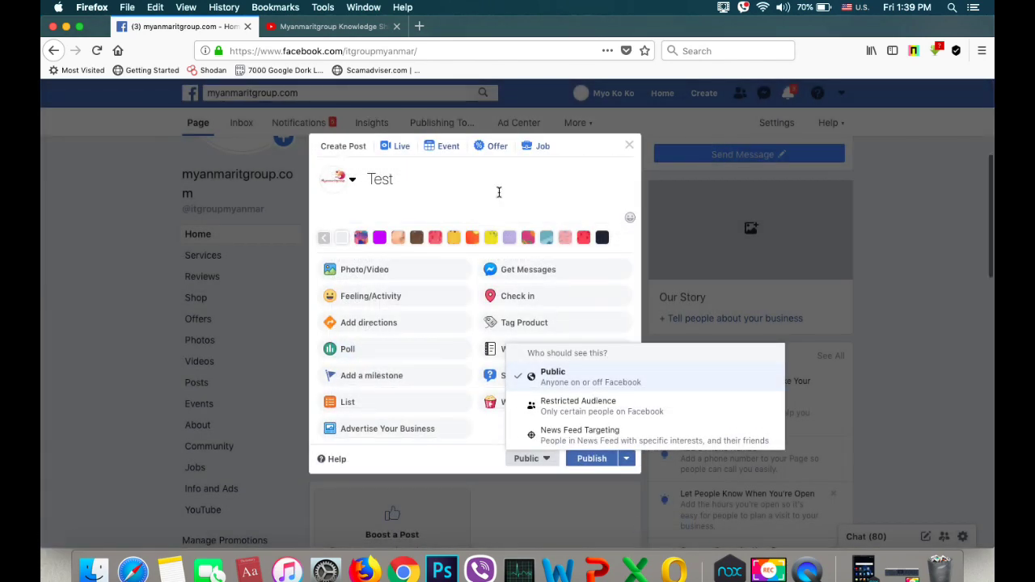
pyautogui.click(499, 191)
pyautogui.click(629, 147)
# Step: Leave the unfinished post for the page's Insights and review the gender and age breakdown of fans under People
pyautogui.moveTo(395, 144)
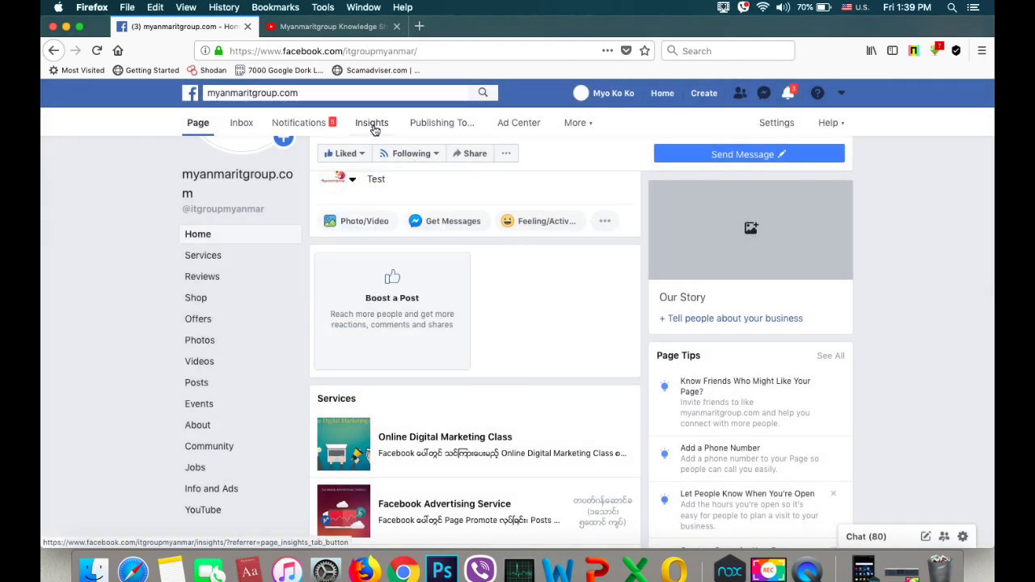
pyautogui.click(372, 126)
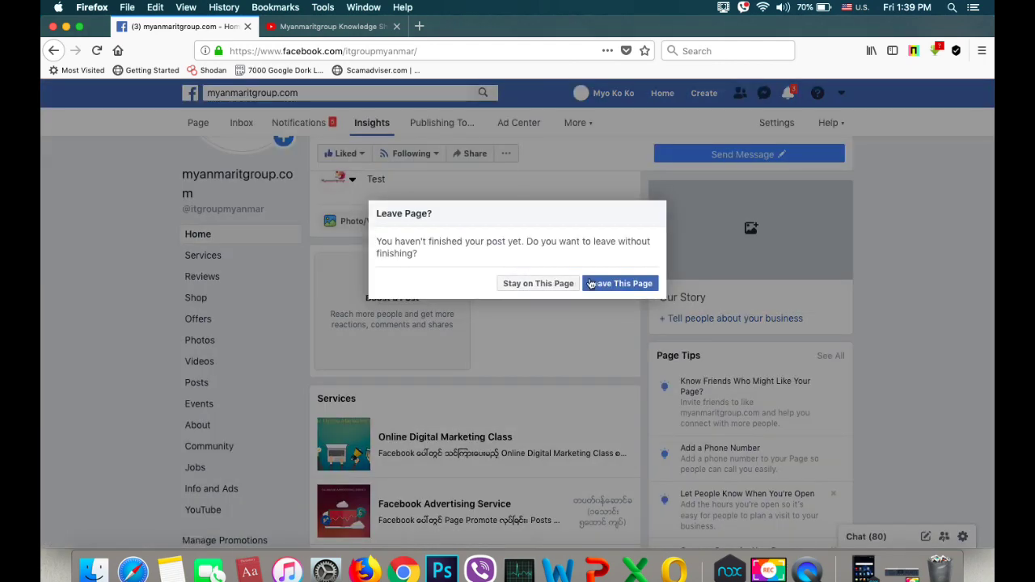
pyautogui.click(617, 284)
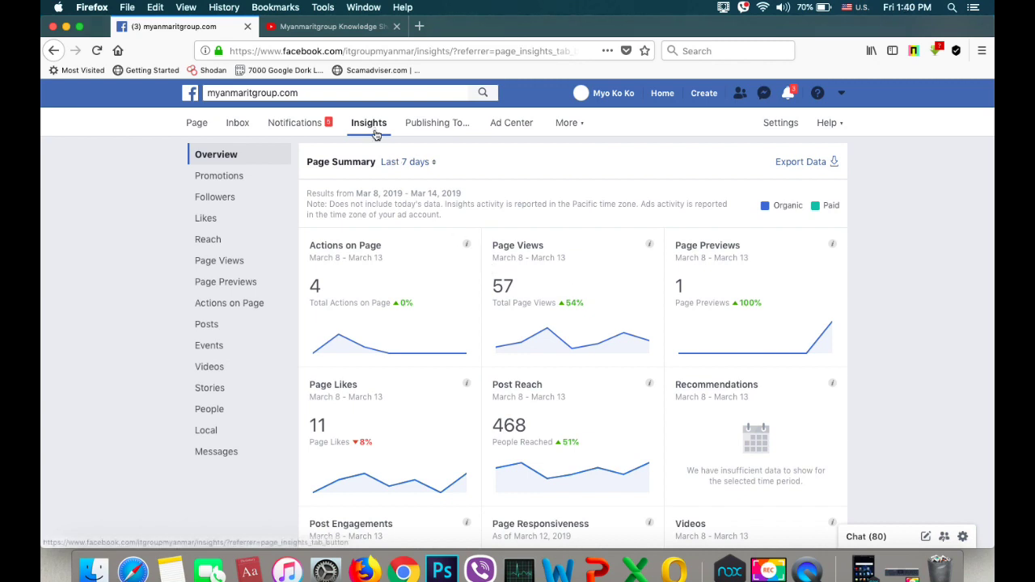
pyautogui.click(227, 416)
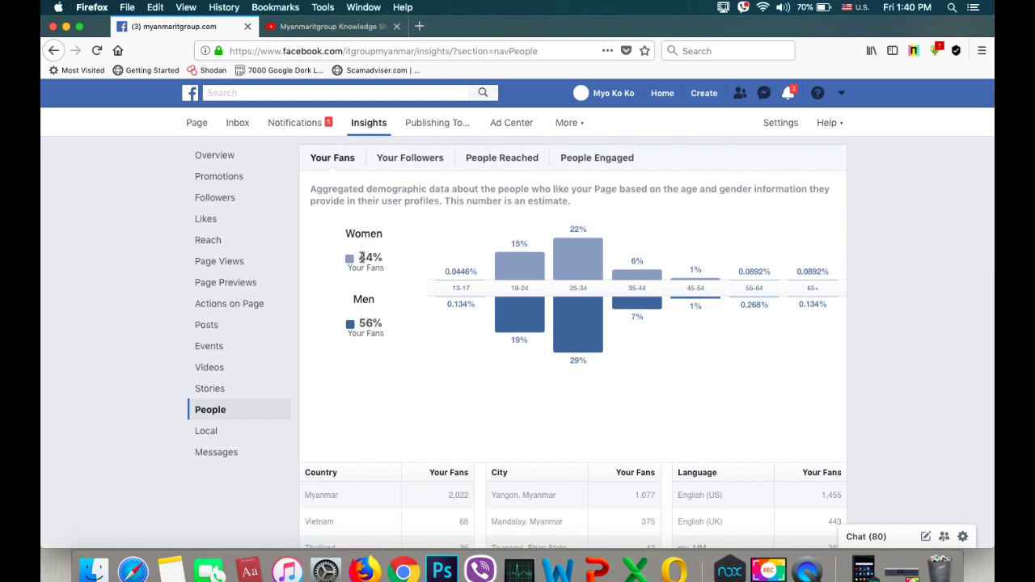
pyautogui.moveTo(361, 257); pyautogui.dragTo(388, 260)
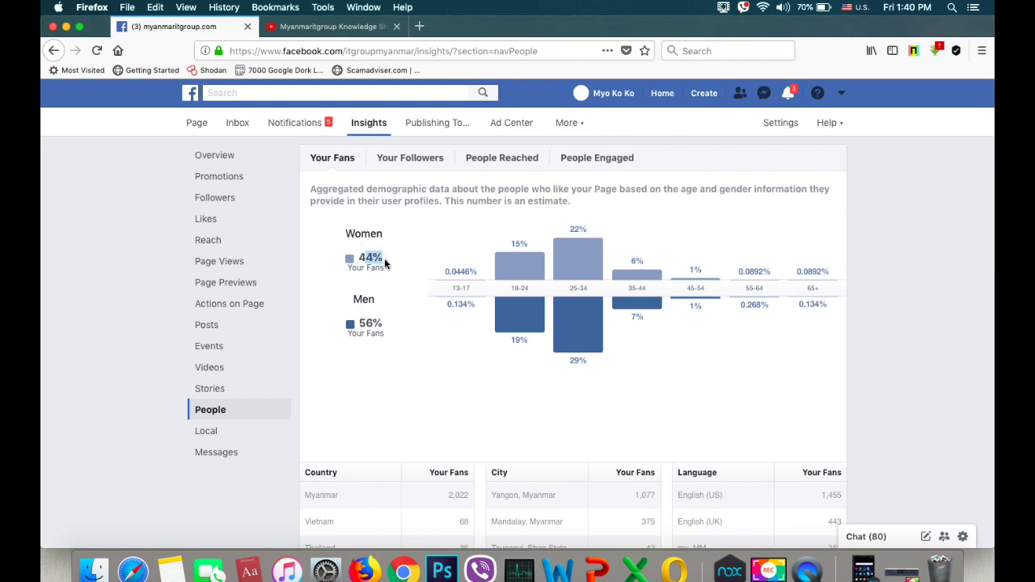
pyautogui.click(363, 322)
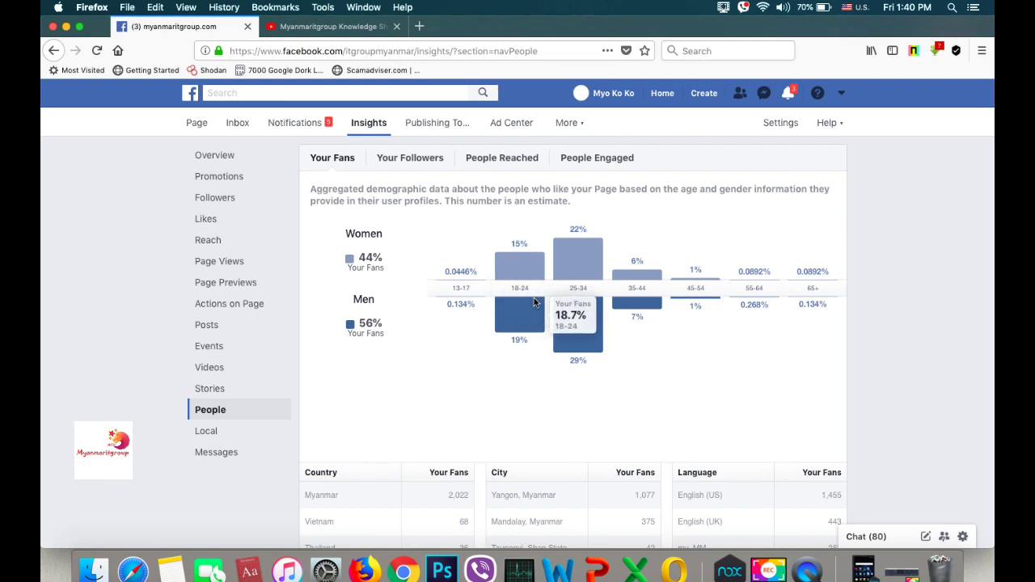
# Step: Examine the fan counts by country and city, including Myanmar, Yangon, Mandalay and Taunggyi
pyautogui.scroll(-5, 491, 360)
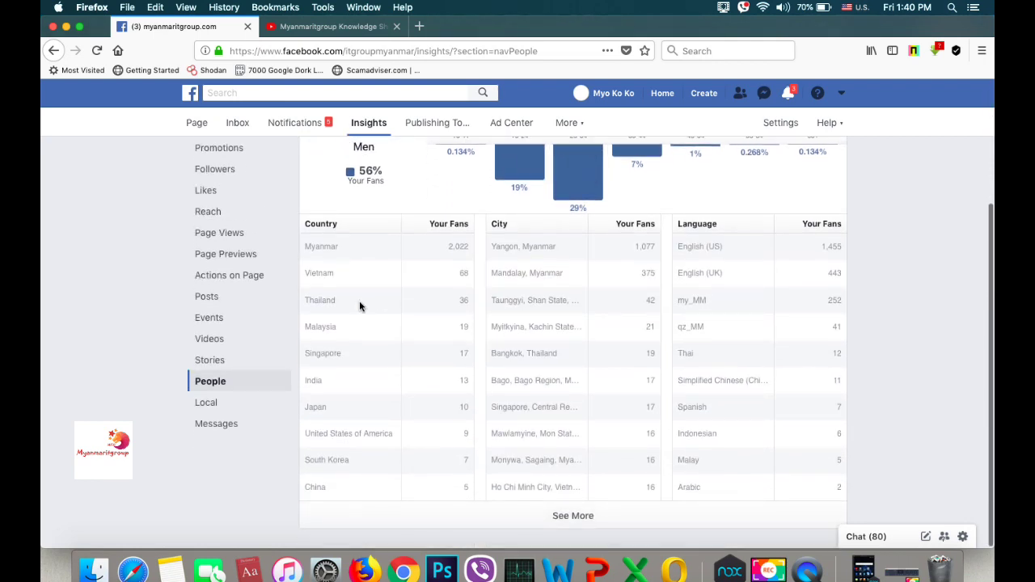
pyautogui.moveTo(338, 247); pyautogui.dragTo(304, 245)
pyautogui.moveTo(441, 248); pyautogui.dragTo(467, 250)
pyautogui.click(494, 247)
pyautogui.moveTo(495, 247); pyautogui.dragTo(553, 247)
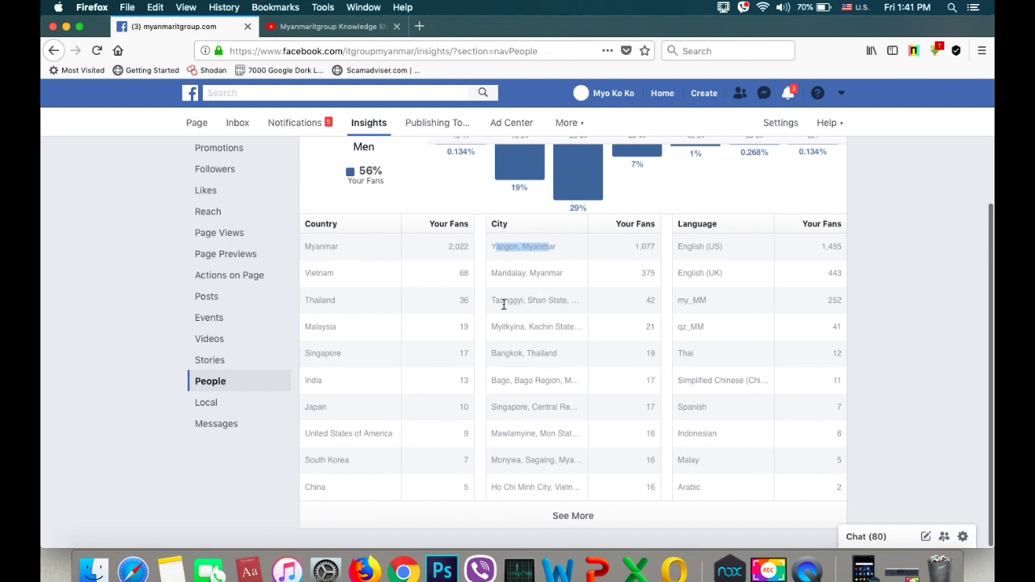
pyautogui.moveTo(495, 301); pyautogui.dragTo(537, 301)
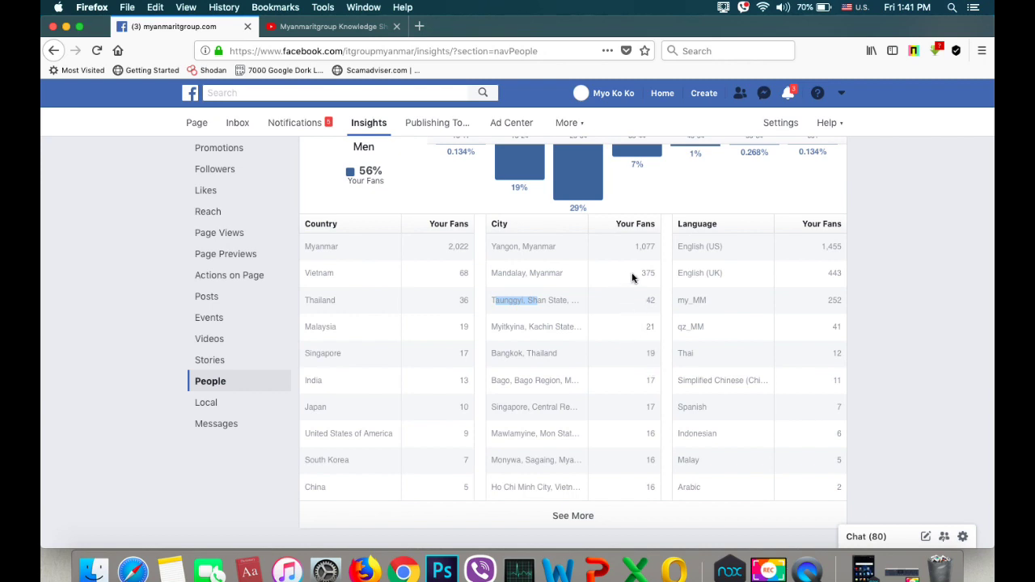
pyautogui.doubleClick(651, 381)
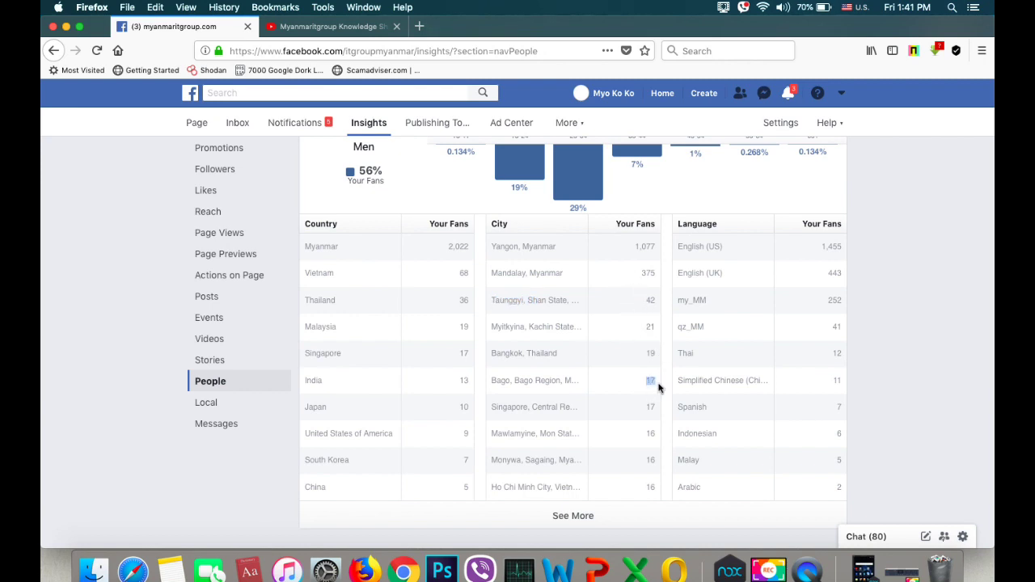
pyautogui.doubleClick(640, 245)
pyautogui.doubleClick(648, 273)
pyautogui.doubleClick(651, 300)
pyautogui.scroll(2, 625, 304)
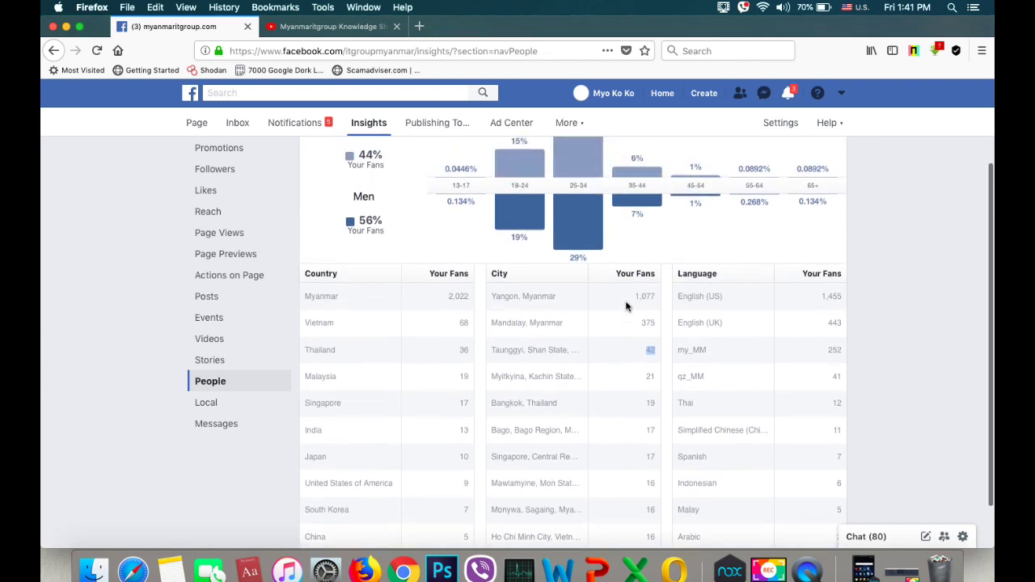
pyautogui.scroll(1, 625, 306)
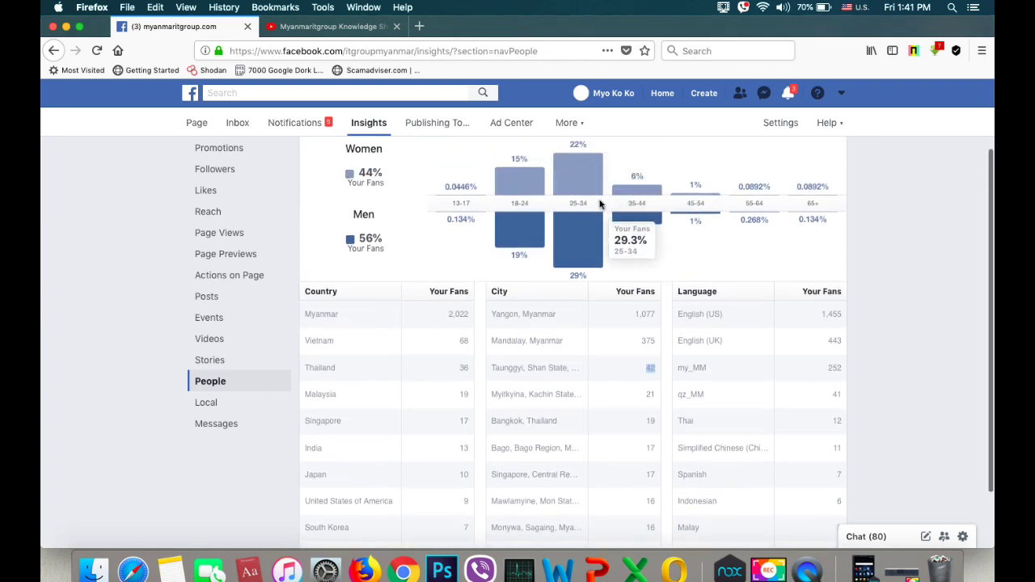
pyautogui.scroll(3, 600, 204)
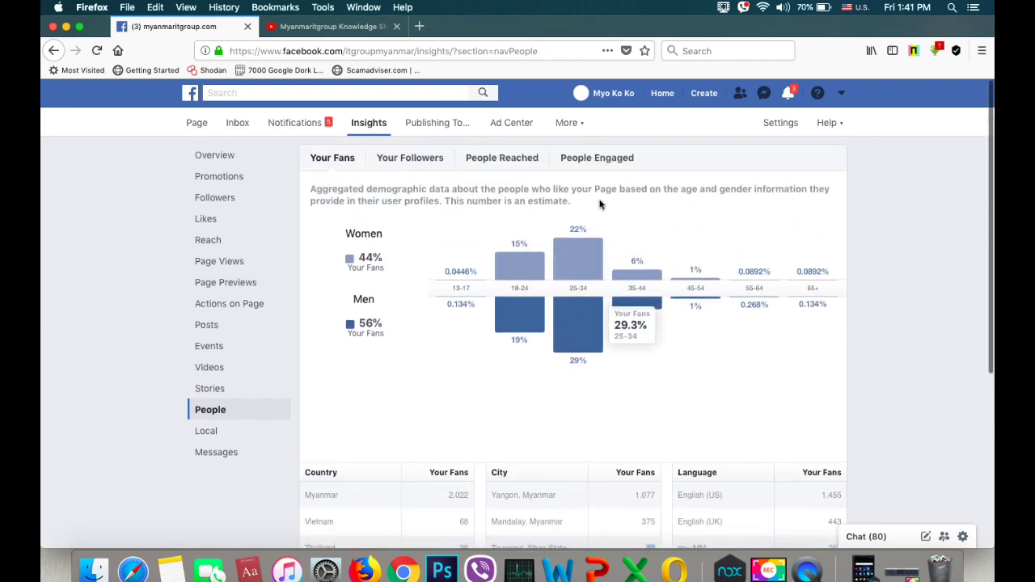
# Step: Return to the page, write a new post reading "Test" and open its News Feed Targeting options
pyautogui.click(197, 123)
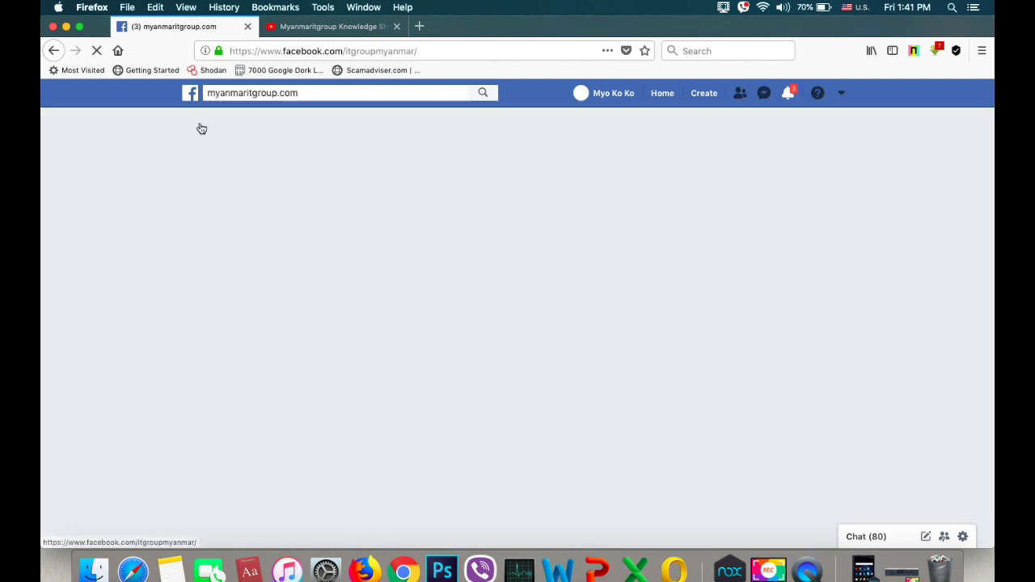
pyautogui.scroll(-2, 405, 274)
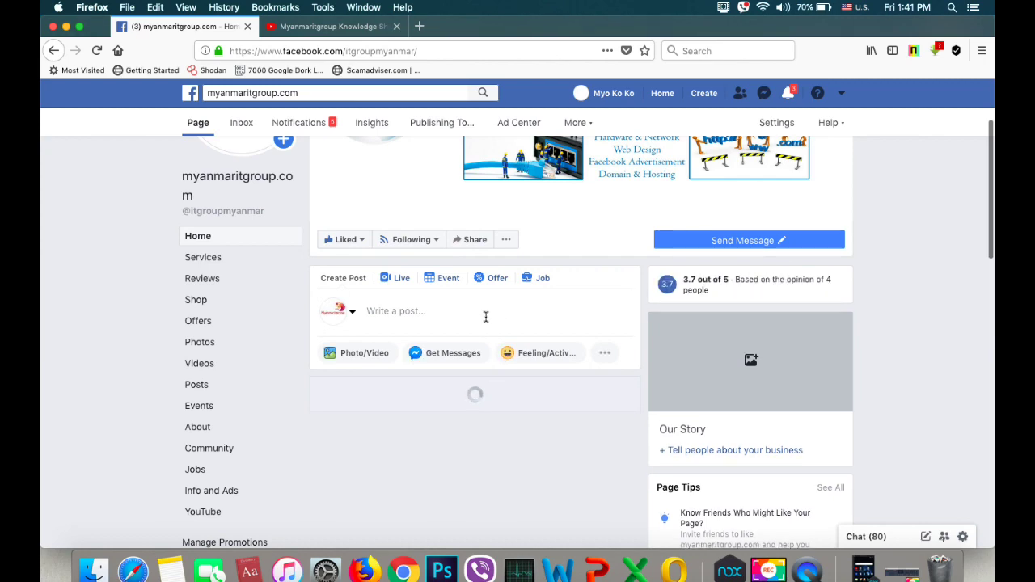
pyautogui.click(486, 316)
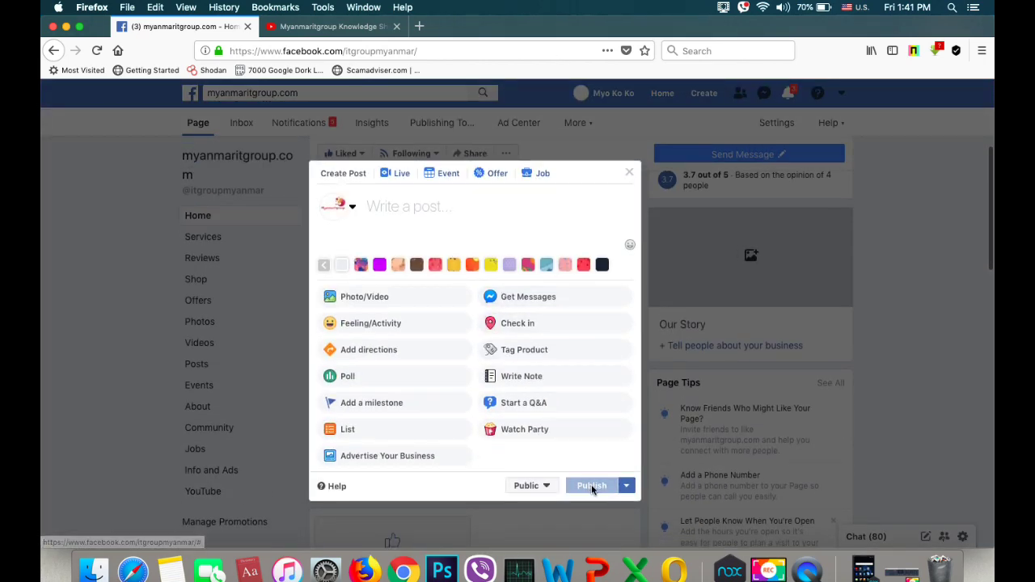
pyautogui.write('Test')
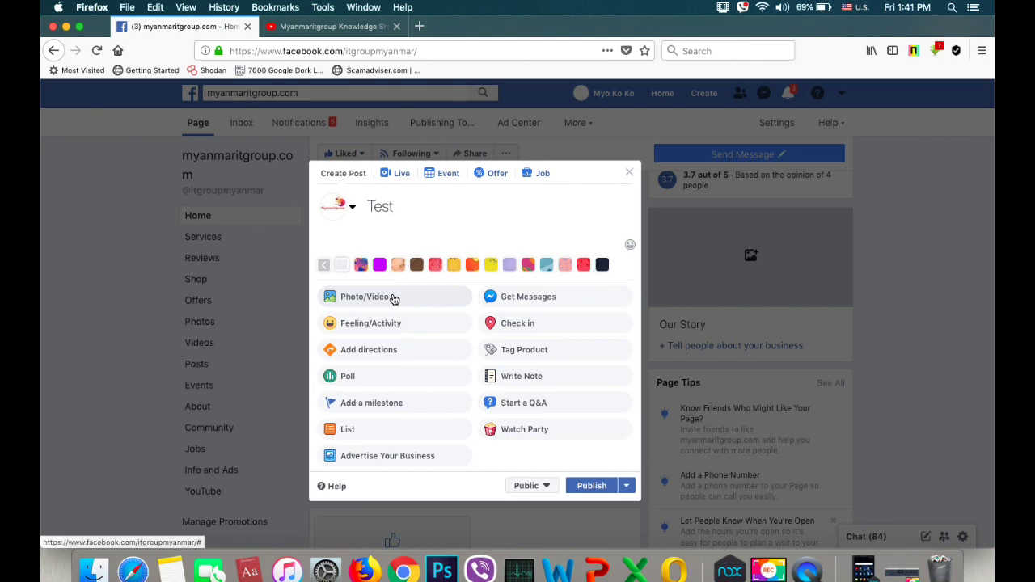
pyautogui.click(549, 487)
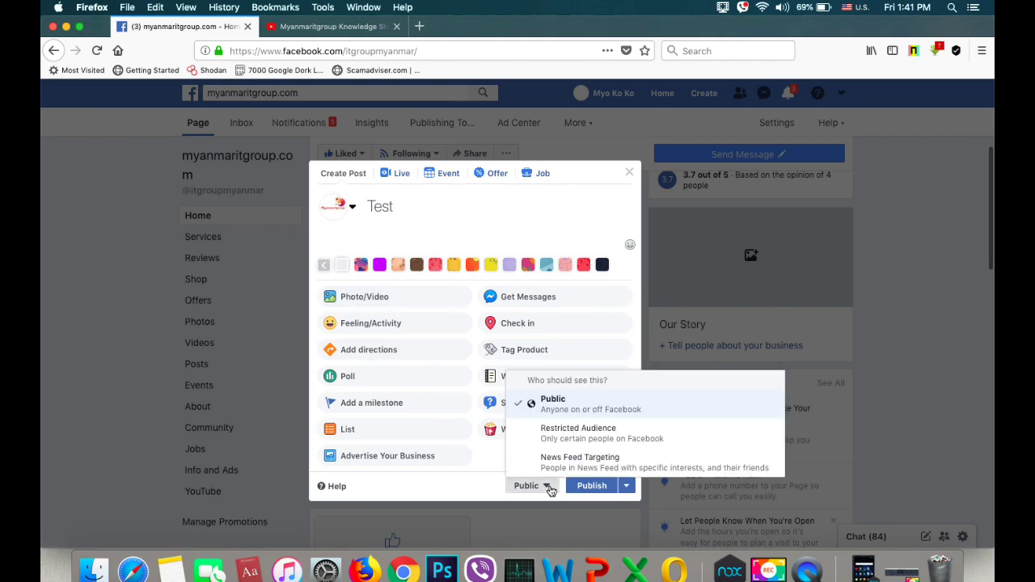
pyautogui.click(571, 469)
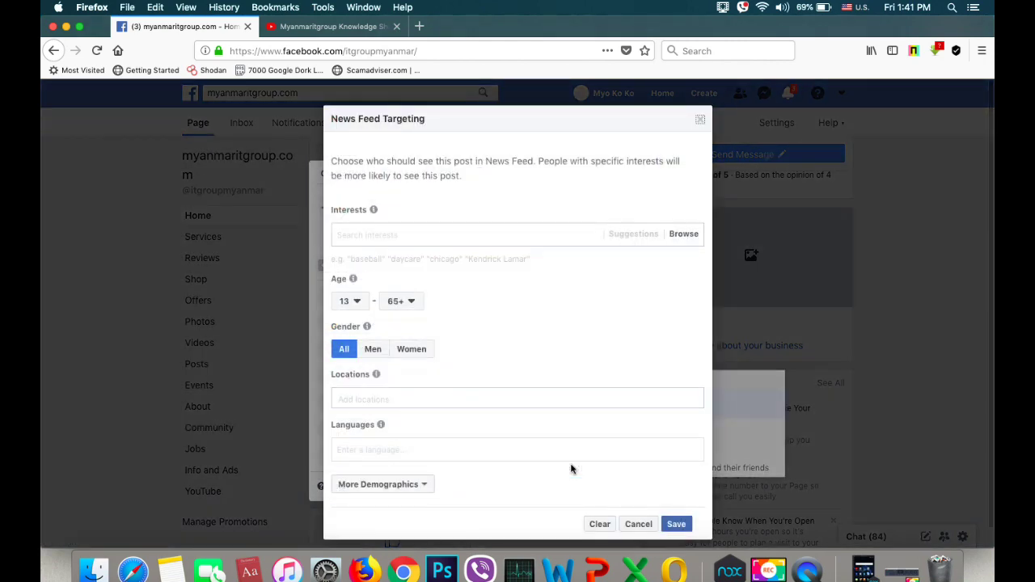
# Step: Add Online shopping and Digital marketing as interests in the post's News Feed Targeting
pyautogui.click(521, 235)
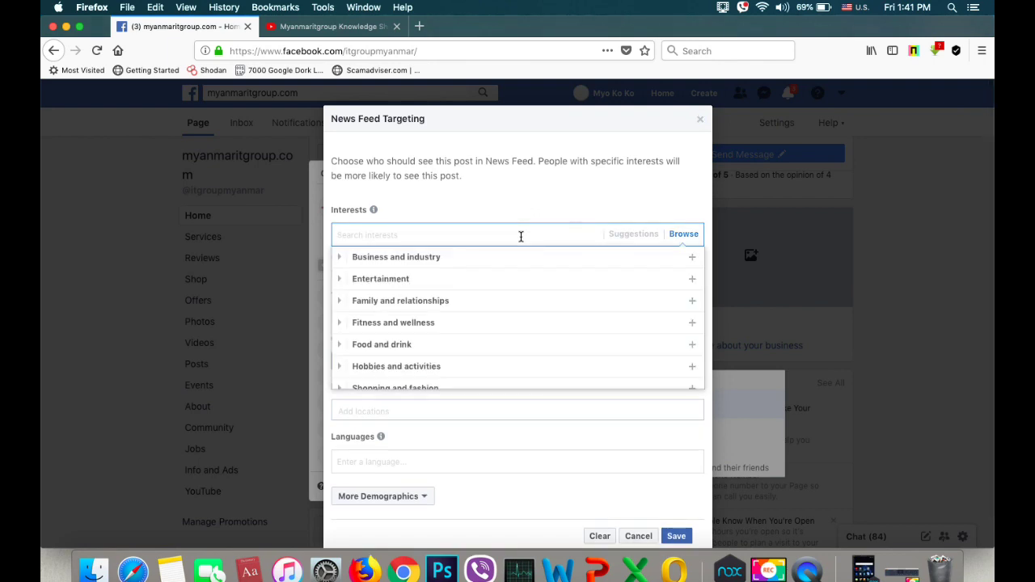
pyautogui.write('online')
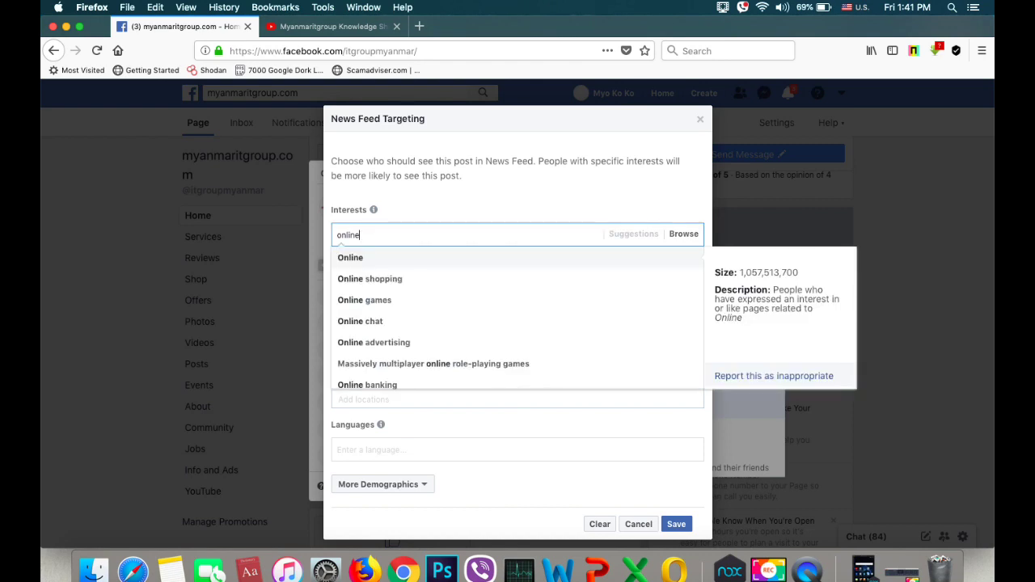
pyautogui.click(432, 278)
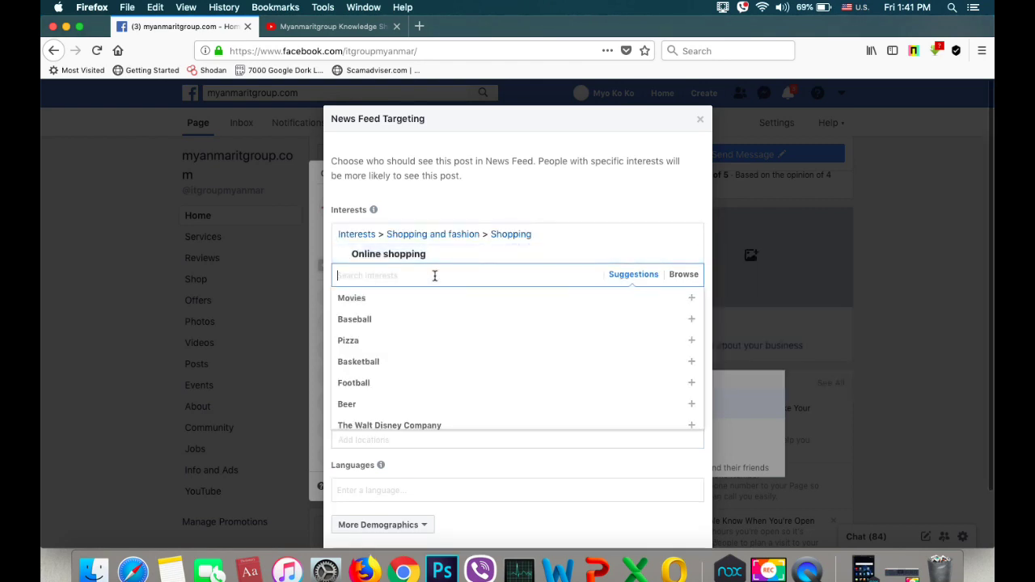
pyautogui.write('di')
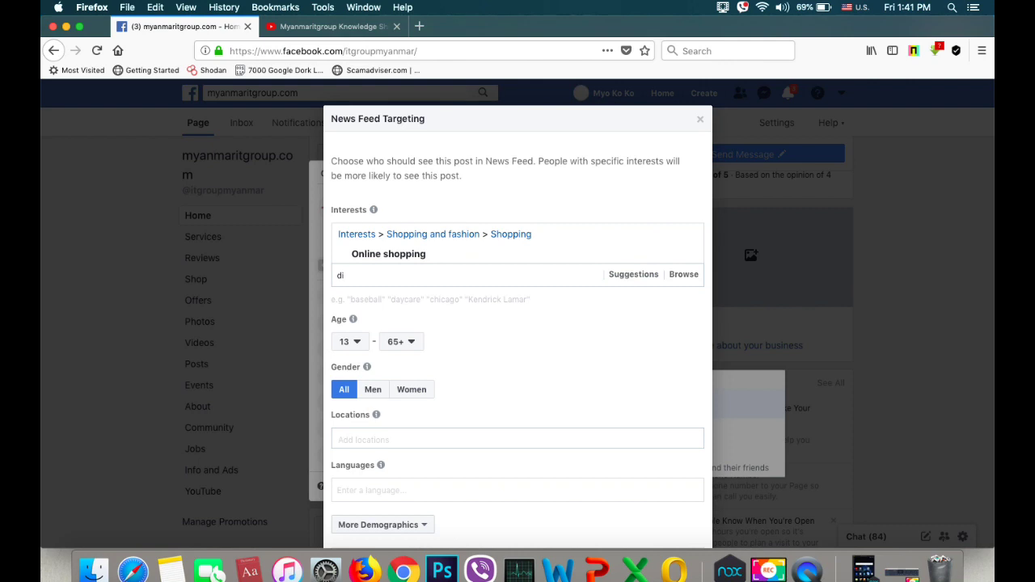
pyautogui.write('git')
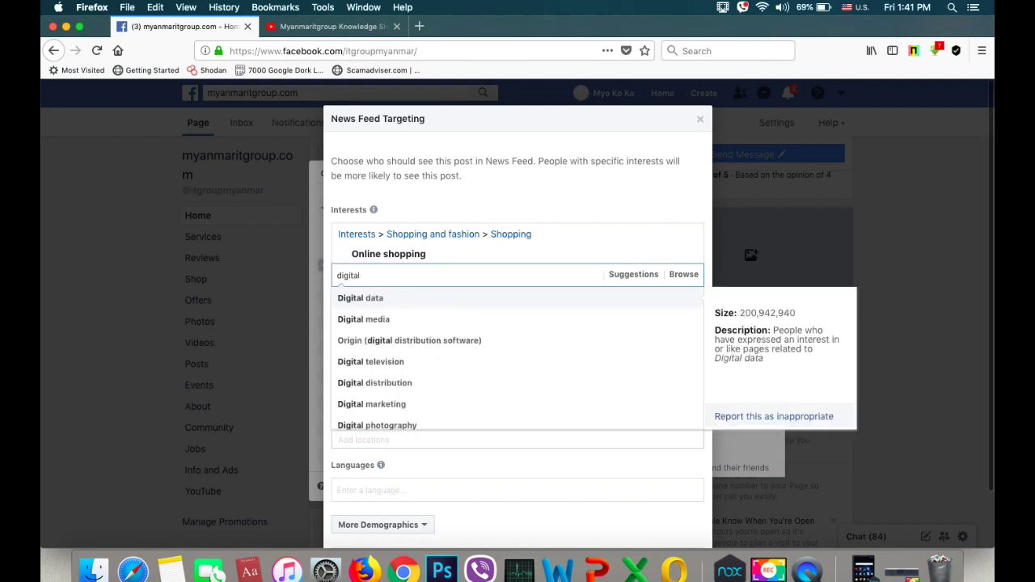
pyautogui.write('al ma')
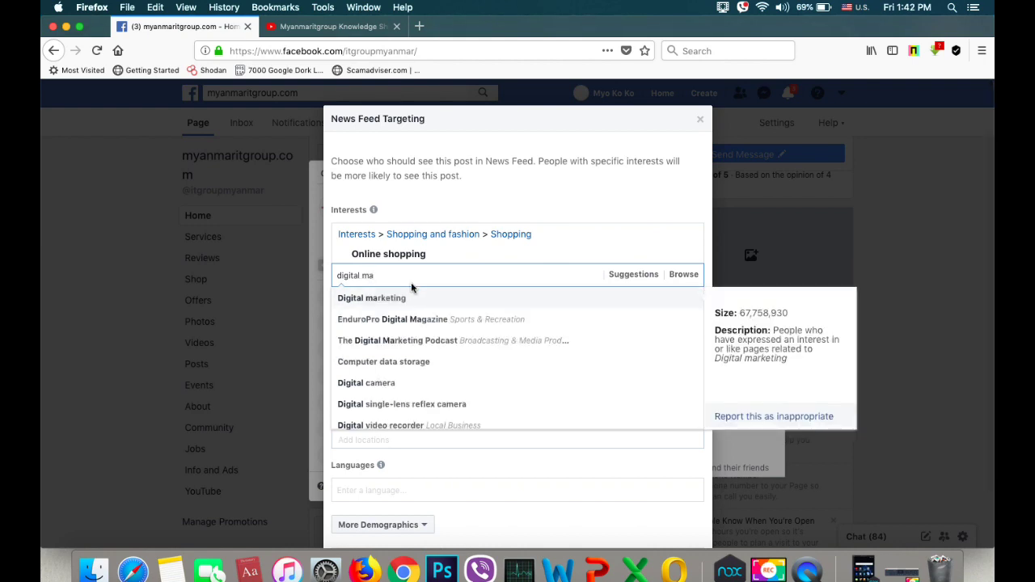
pyautogui.click(405, 300)
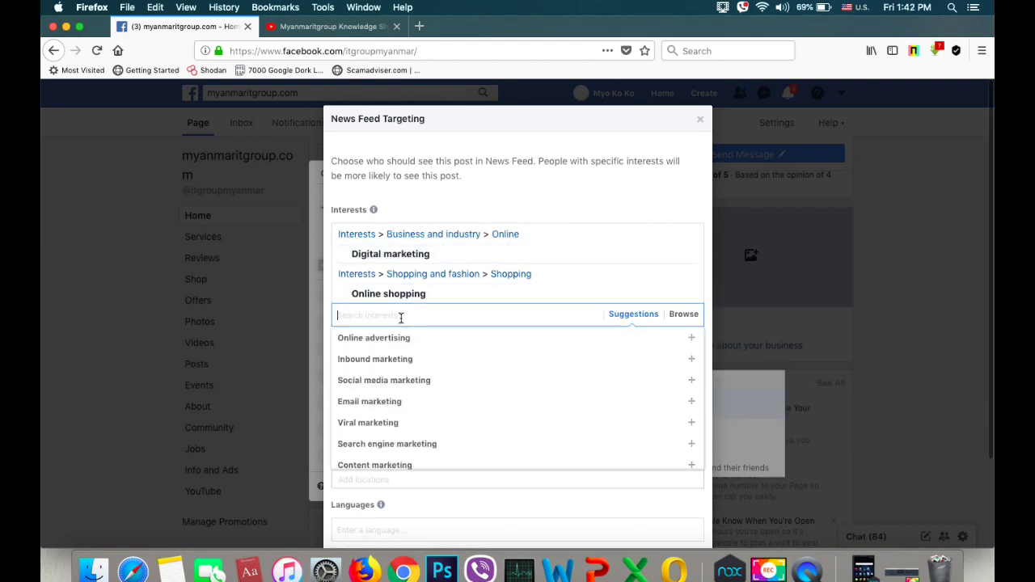
# Step: Add Social network, Online advertising and Product (business) to the targeted interests
pyautogui.write('so')
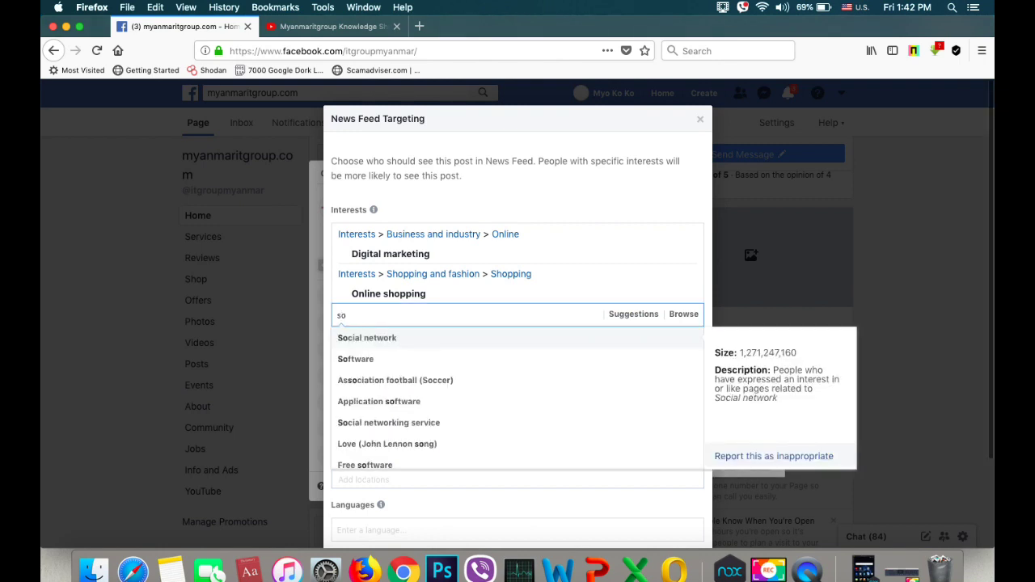
pyautogui.write('ci')
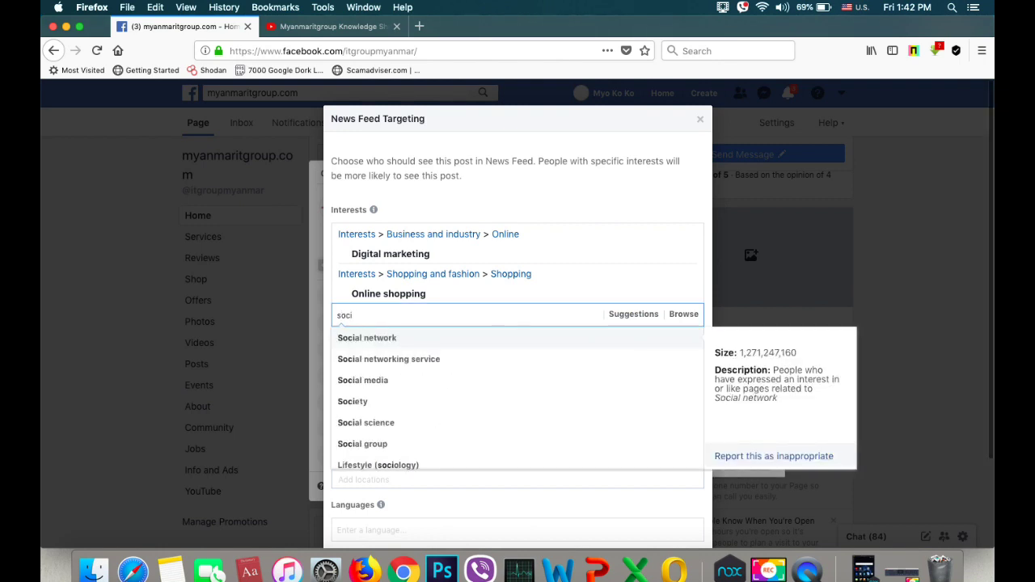
pyautogui.click(386, 339)
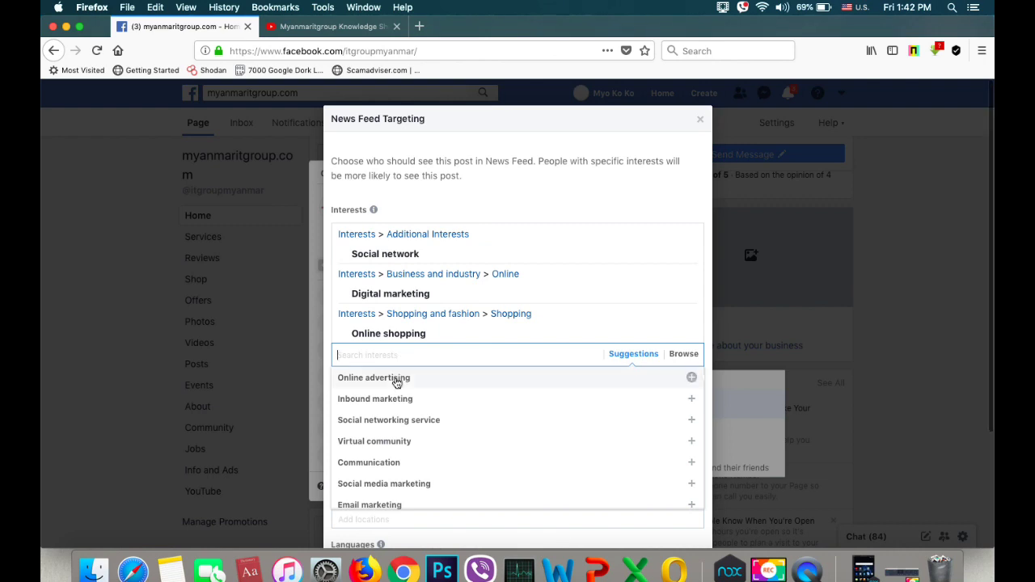
pyautogui.click(396, 377)
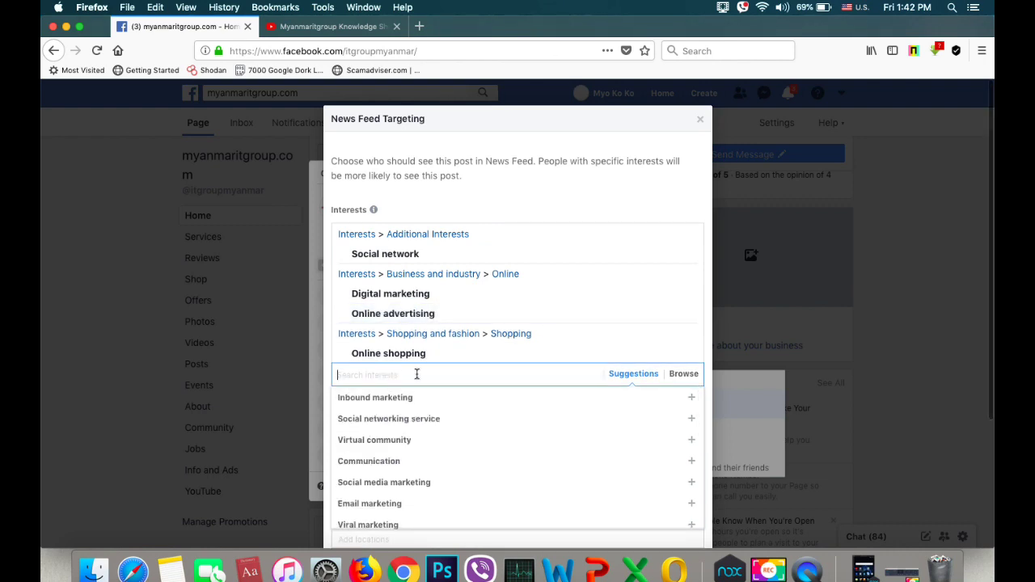
pyautogui.write('bus')
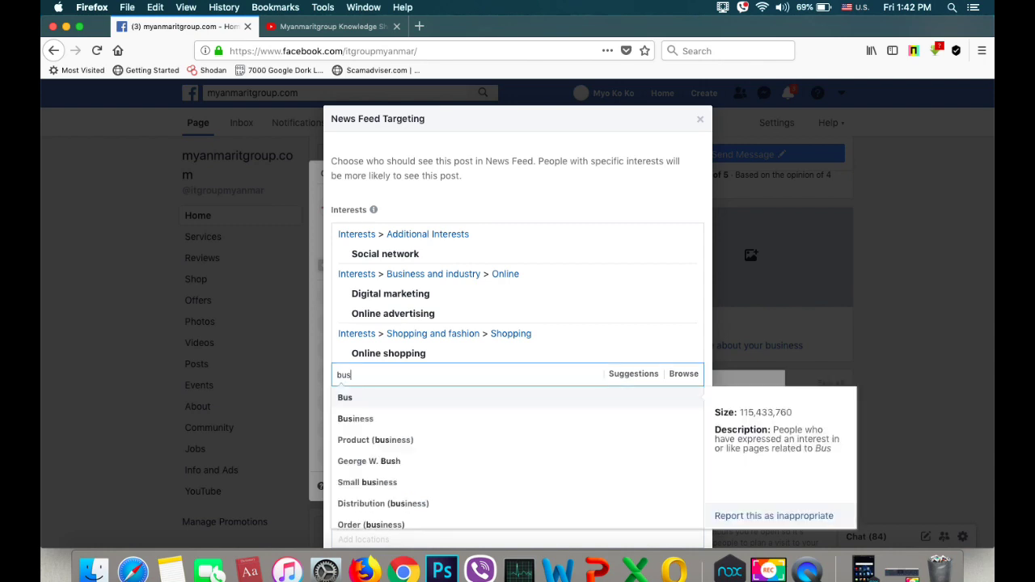
pyautogui.click(385, 441)
pyautogui.click(527, 180)
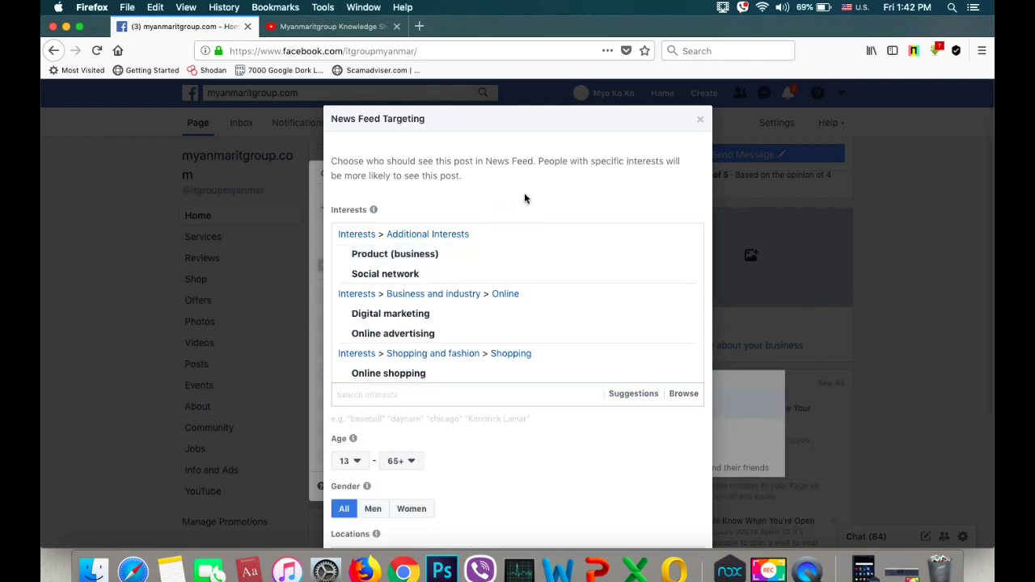
# Step: Set the targeted age range to 18–34
pyautogui.scroll(-3, 522, 249)
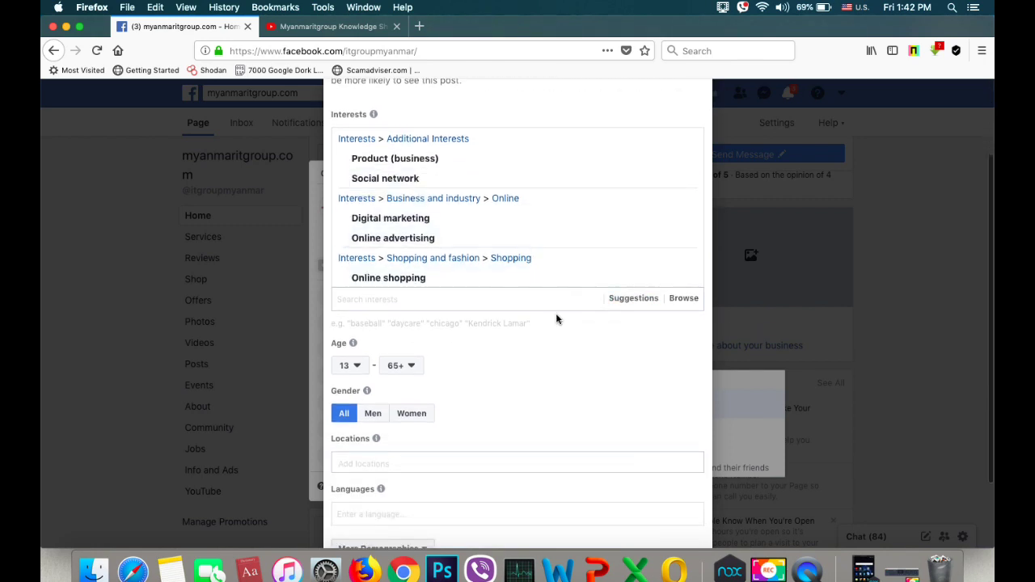
pyautogui.scroll(1, 532, 316)
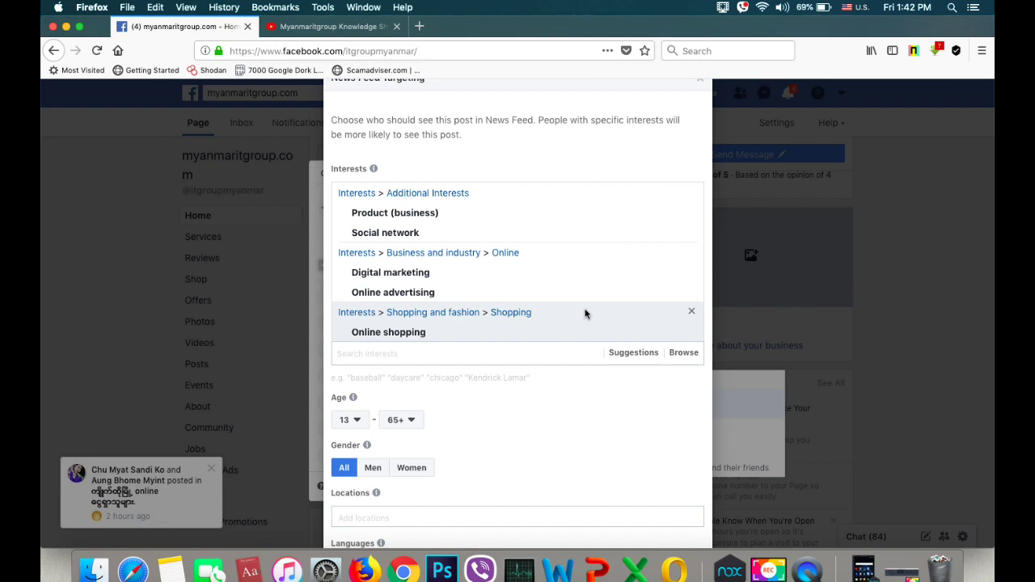
pyautogui.scroll(-2, 586, 313)
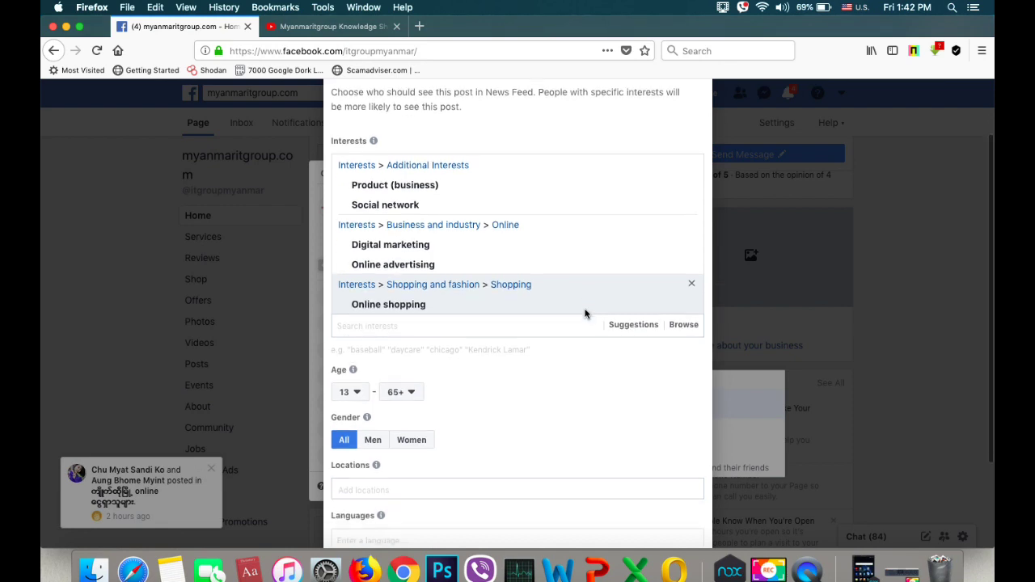
pyautogui.scroll(1, 585, 313)
pyautogui.scroll(-3, 588, 251)
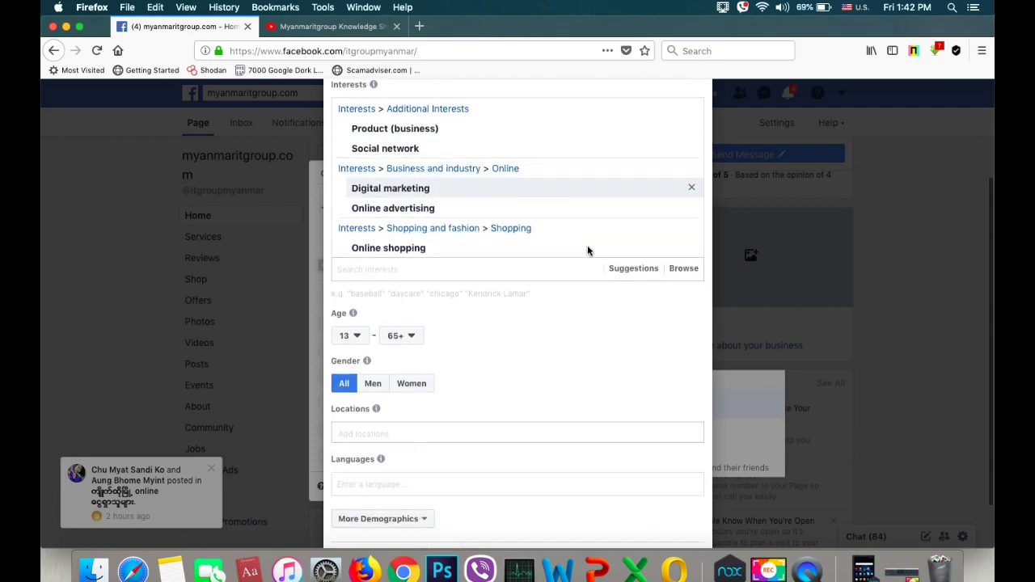
pyautogui.click(358, 333)
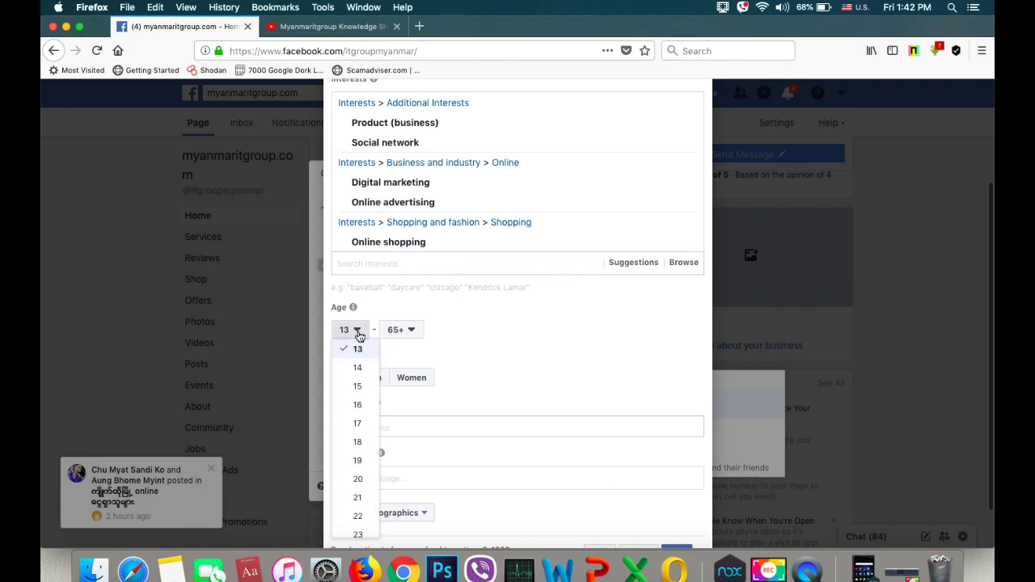
pyautogui.click(359, 443)
pyautogui.click(414, 331)
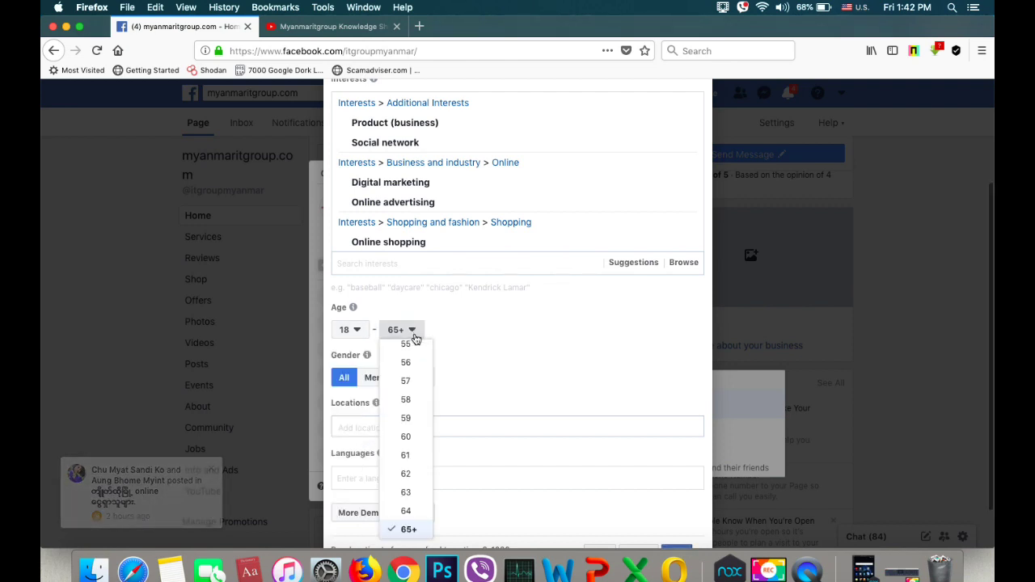
pyautogui.scroll(5, 412, 397)
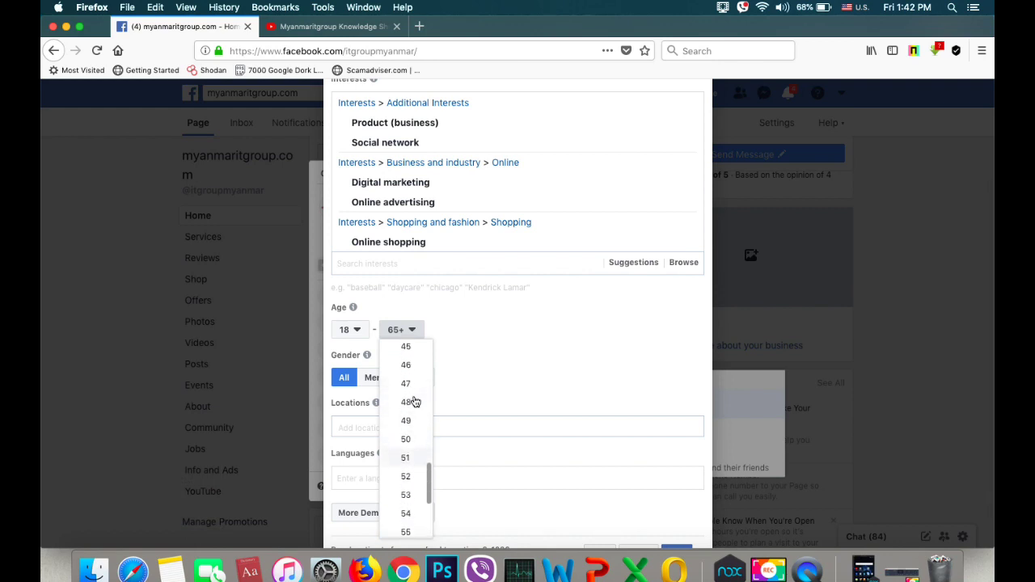
pyautogui.scroll(6, 414, 402)
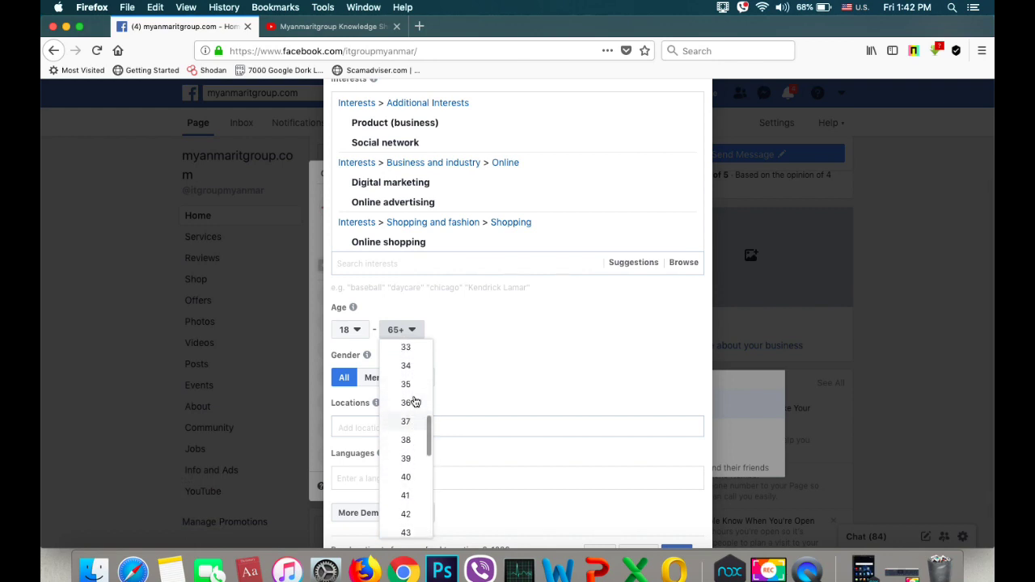
pyautogui.click(406, 365)
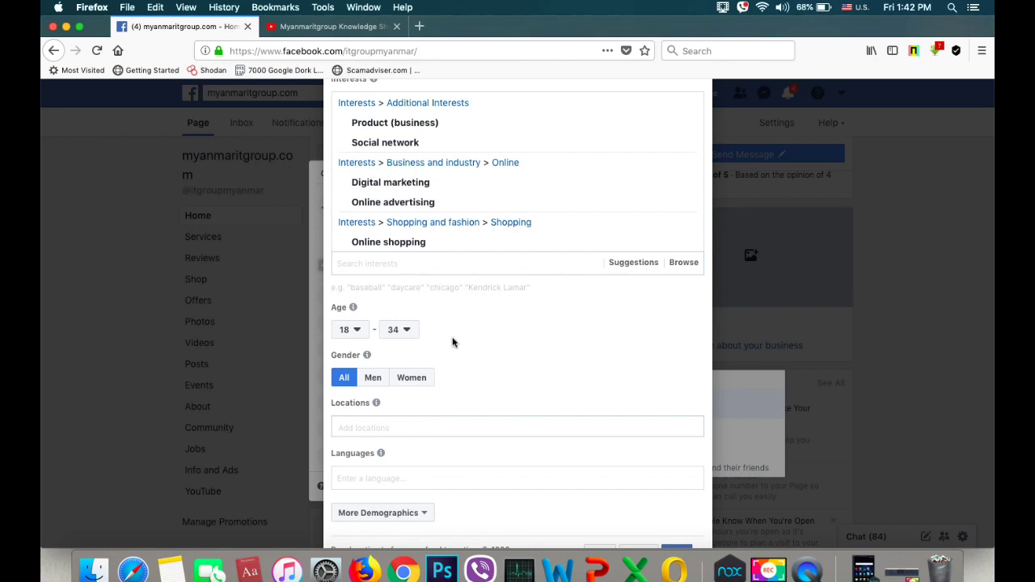
# Step: Add the city of Yangon, Myanmar as a targeted location
pyautogui.scroll(-1, 453, 342)
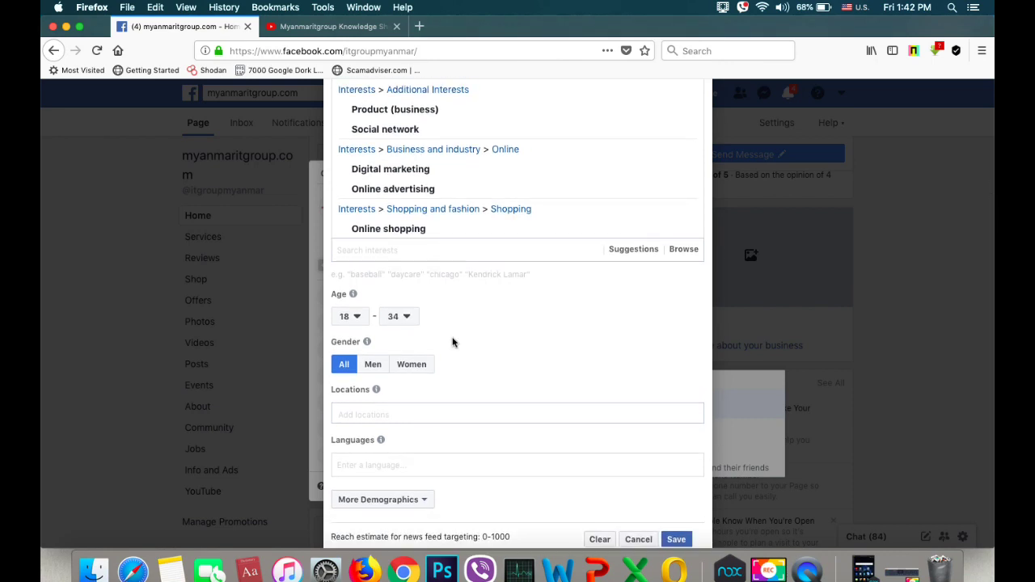
pyautogui.scroll(3, 453, 342)
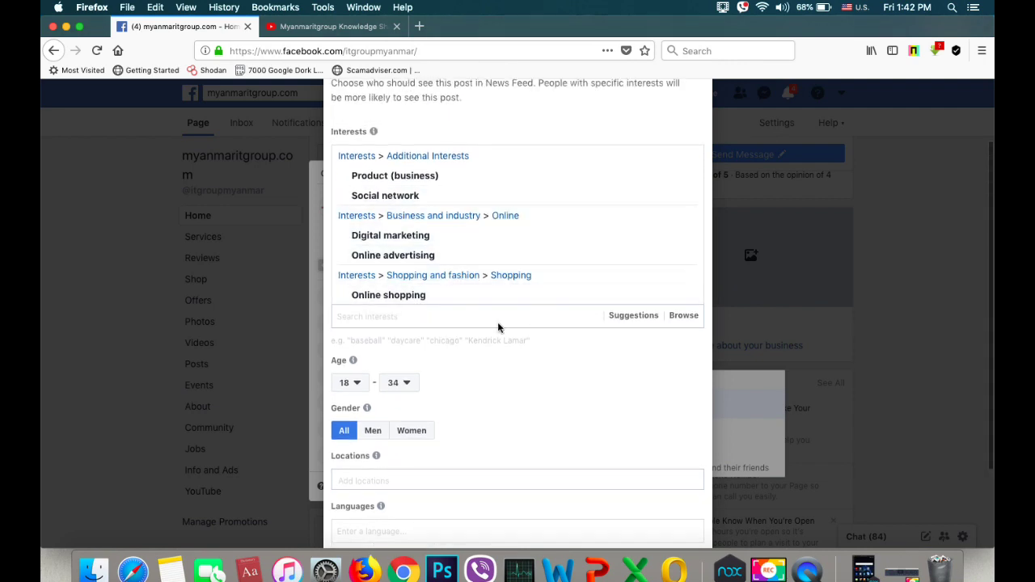
pyautogui.scroll(-1, 497, 326)
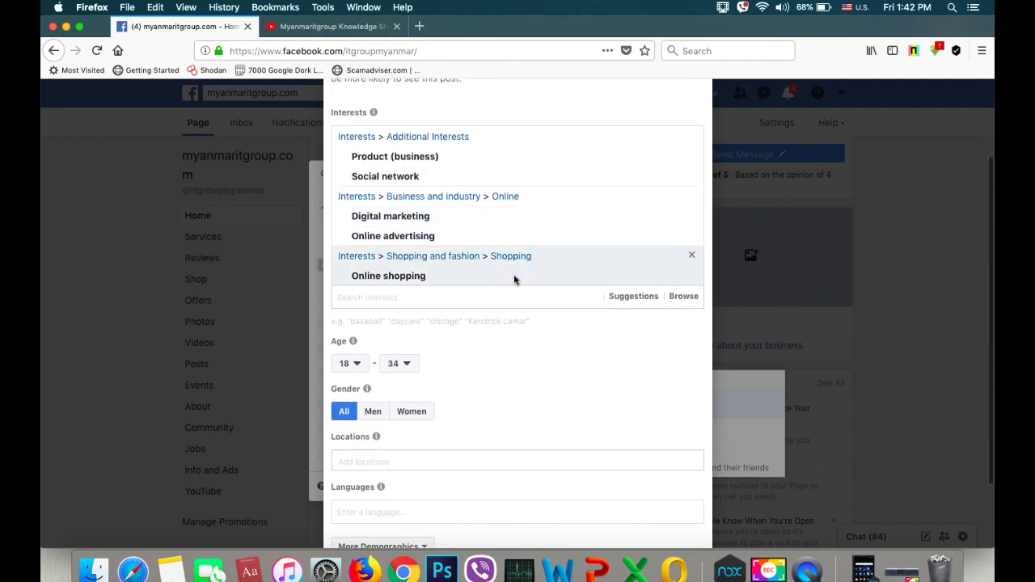
pyautogui.scroll(-1, 469, 348)
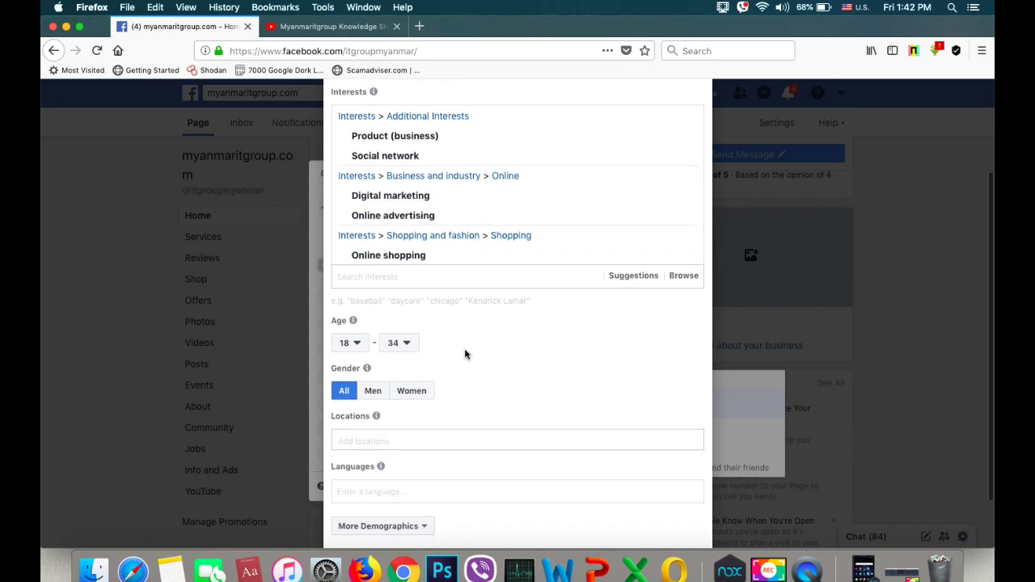
pyautogui.scroll(-2, 465, 353)
pyautogui.scroll(-1, 465, 354)
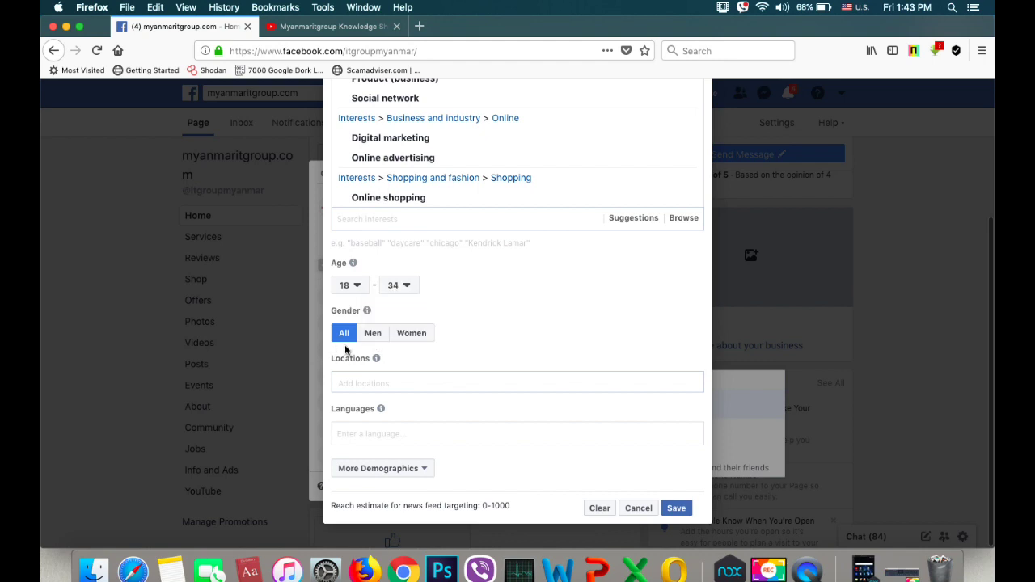
pyautogui.scroll(-1, 453, 361)
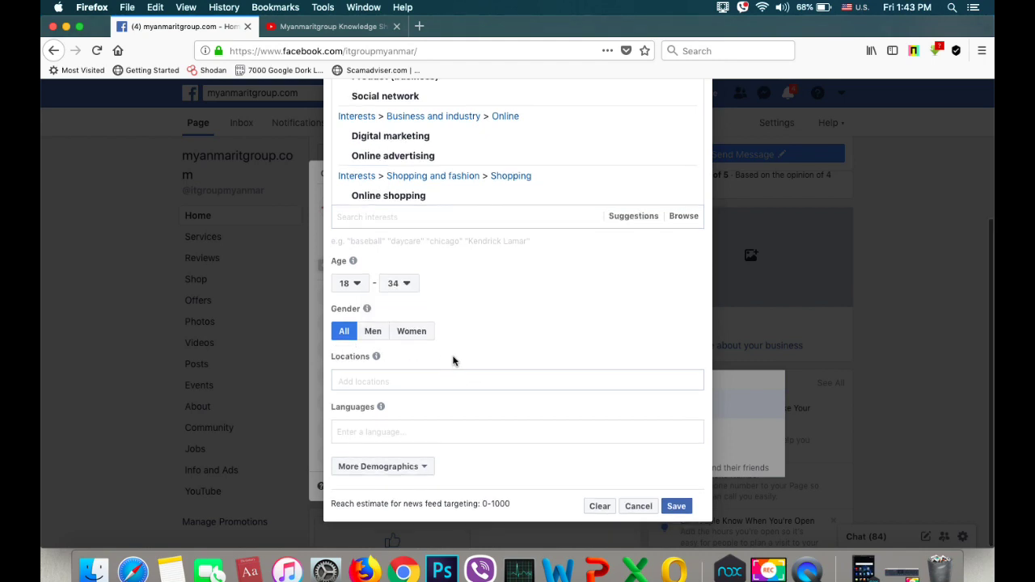
pyautogui.click(444, 378)
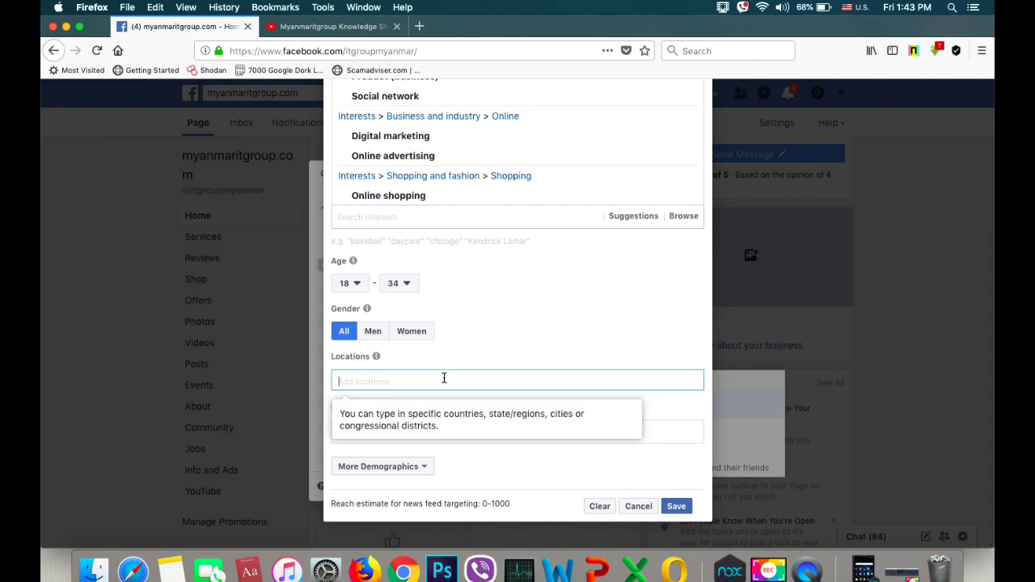
pyautogui.write('yangon')
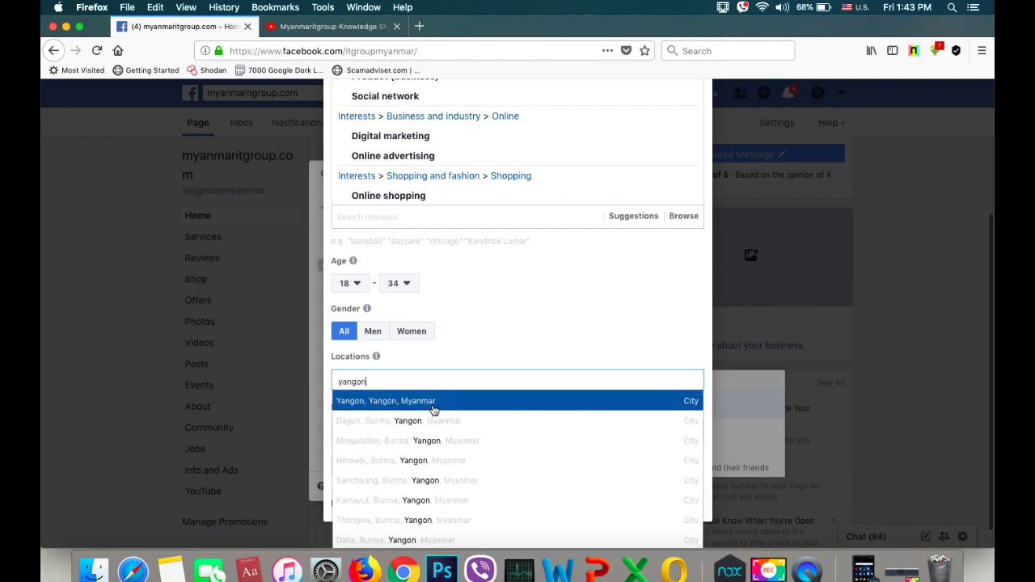
pyautogui.click(433, 402)
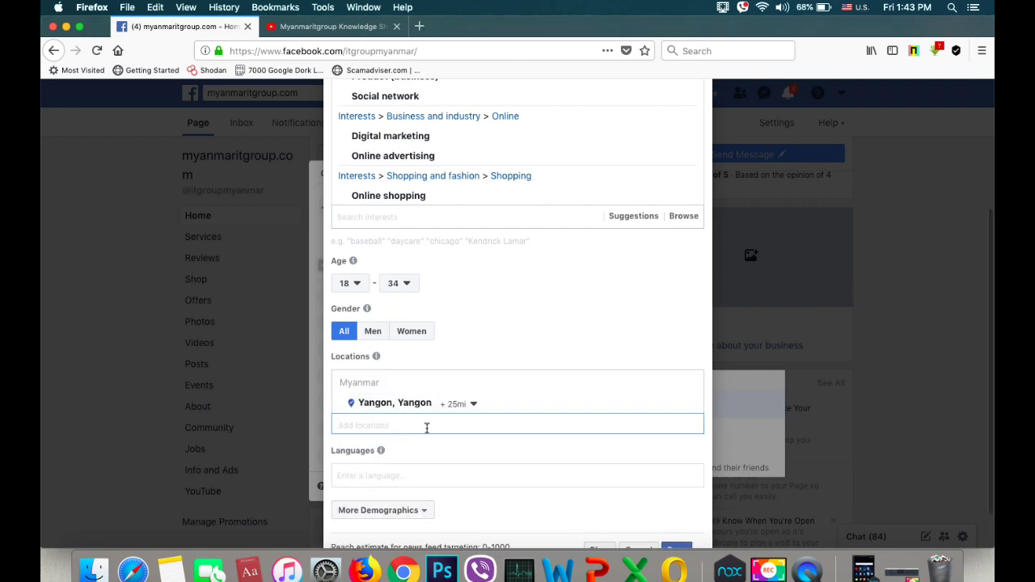
# Step: Add the Myanmar cities of Taunggyi, Shan State and Mandalay, Mandalay as targeted locations
pyautogui.write('taung')
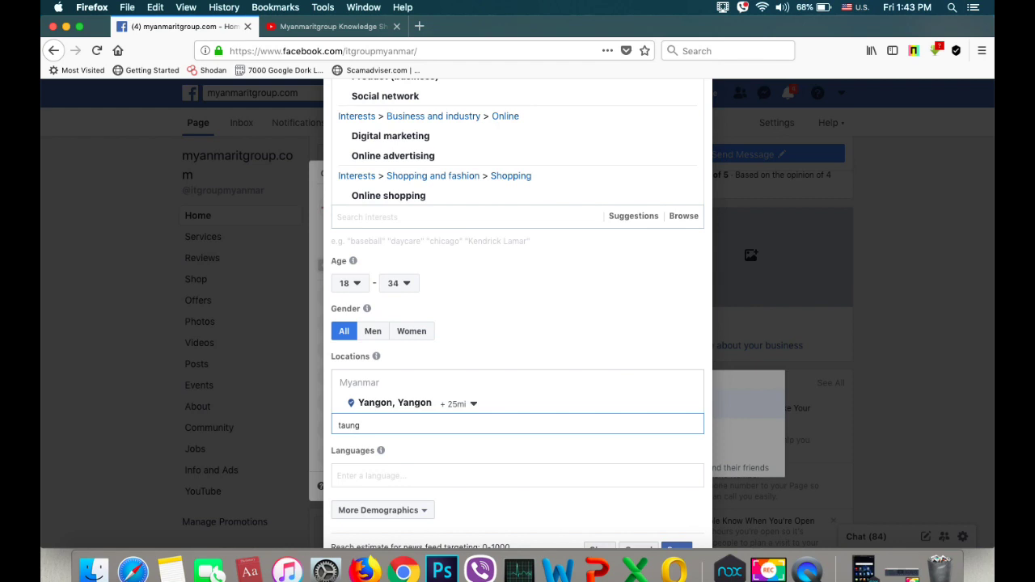
pyautogui.write('gyi')
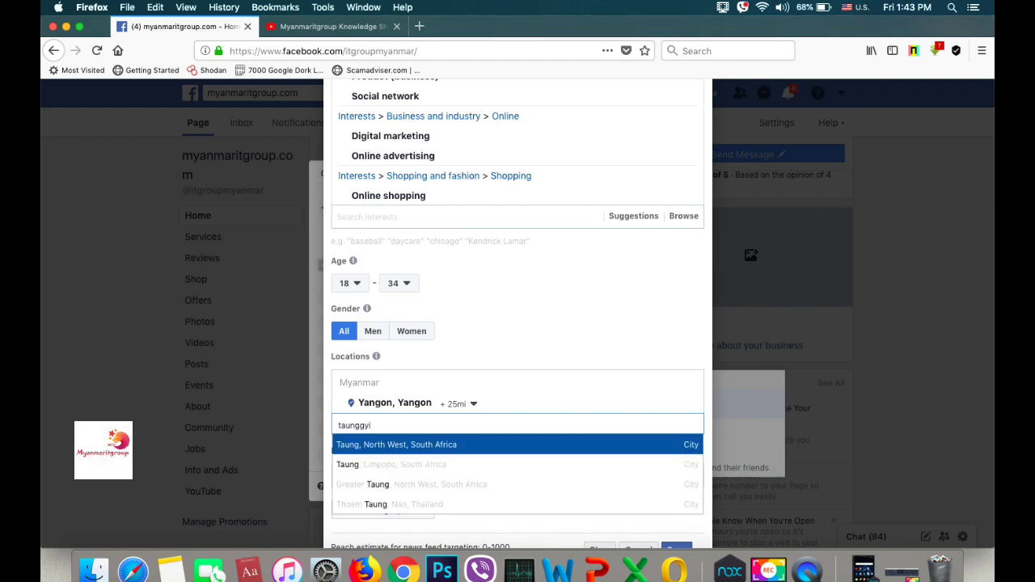
pyautogui.click(420, 450)
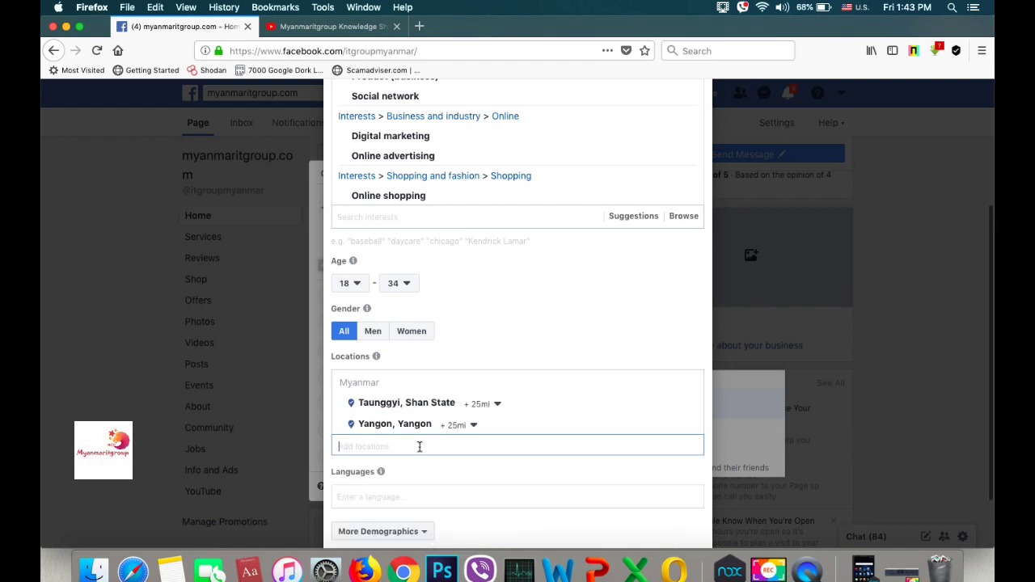
pyautogui.write('mandalay')
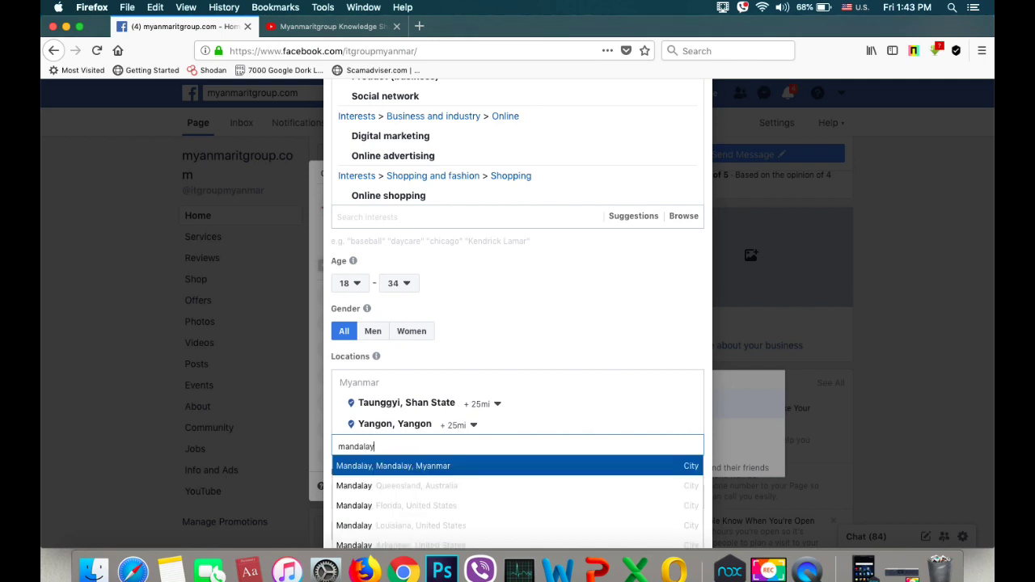
pyautogui.click(441, 473)
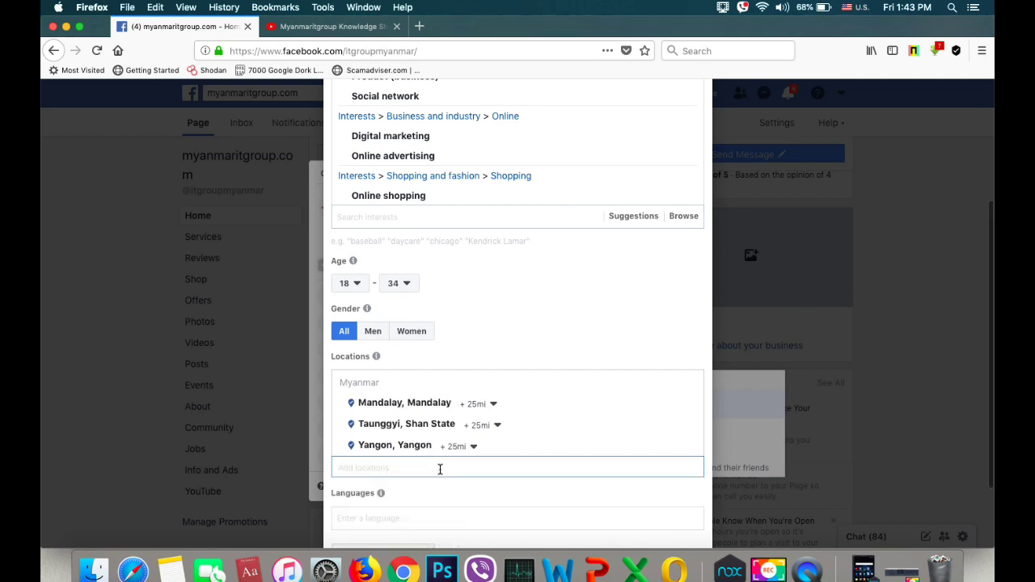
# Step: Review the chosen interests, age range and locations, and save the post's News Feed Targeting
pyautogui.scroll(-3, 440, 469)
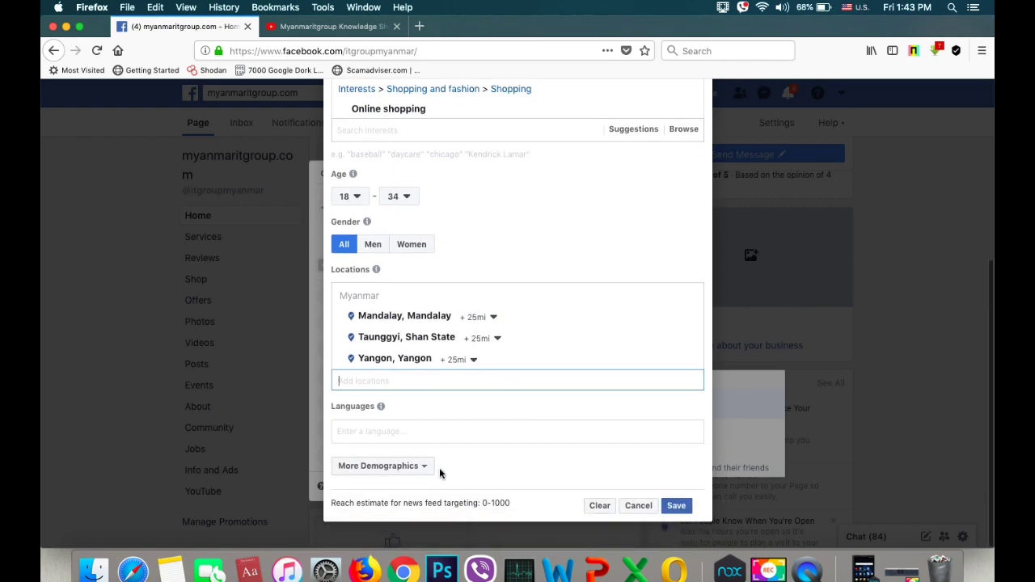
pyautogui.scroll(6, 439, 473)
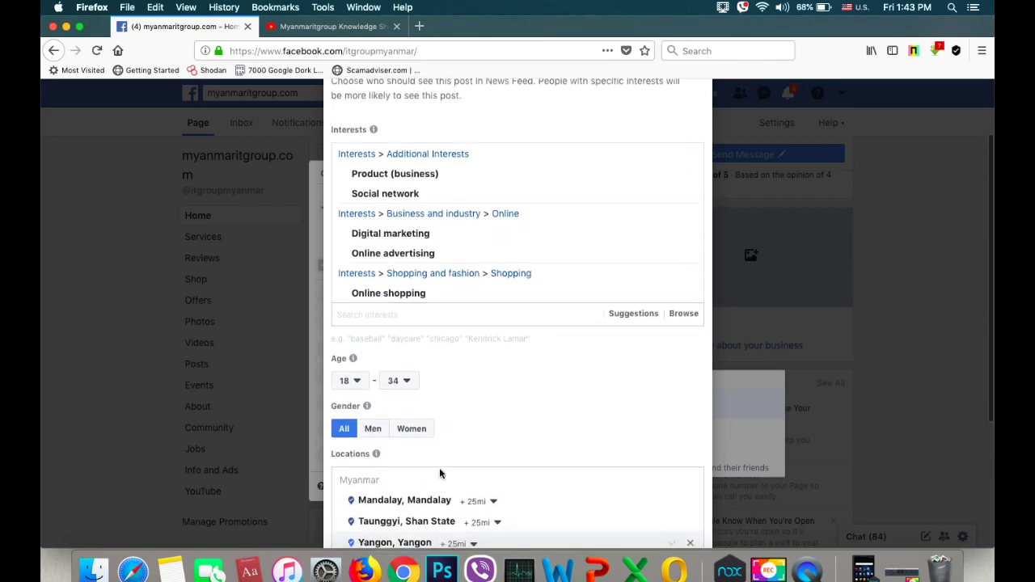
pyautogui.scroll(2, 441, 475)
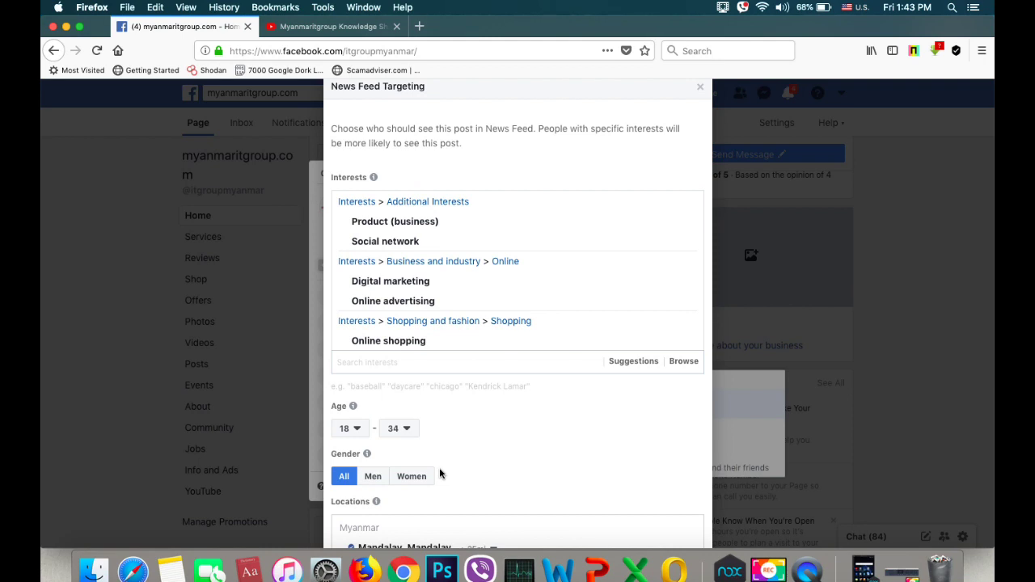
pyautogui.scroll(2, 439, 467)
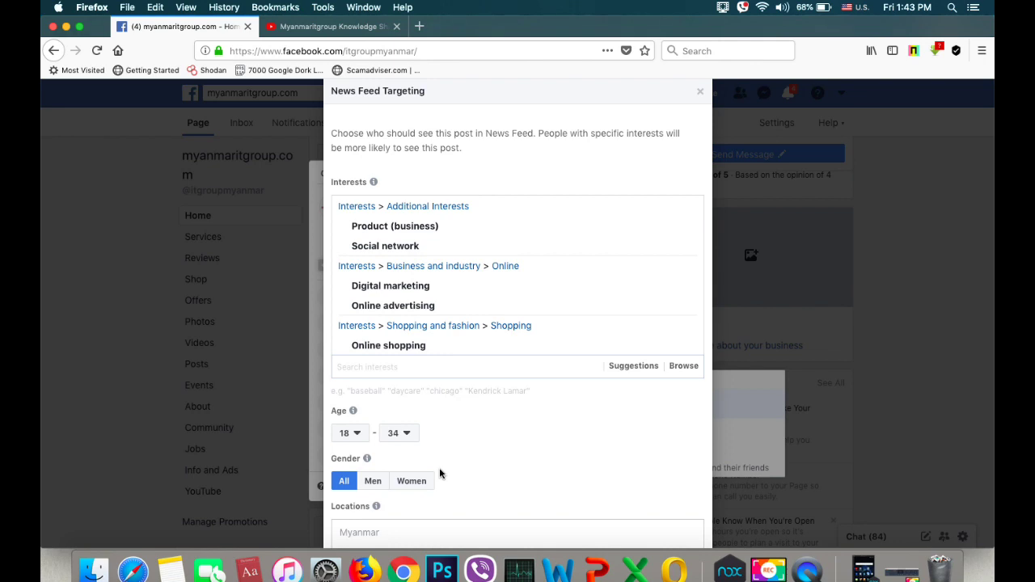
pyautogui.scroll(-5, 439, 473)
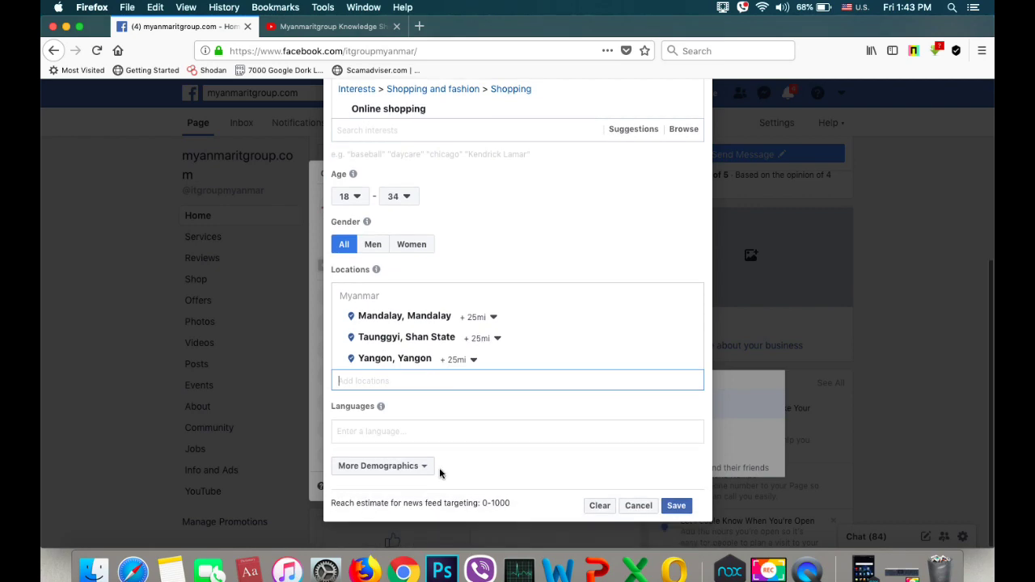
pyautogui.click(679, 509)
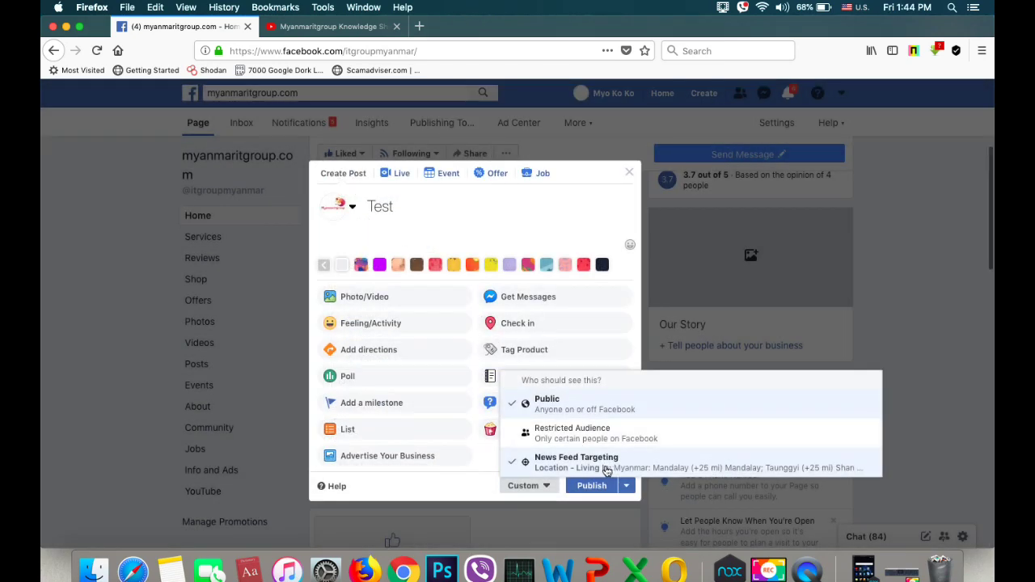
# Step: Check the "Test" post's audience options and publish the post to the page with its custom targeting
pyautogui.click(449, 205)
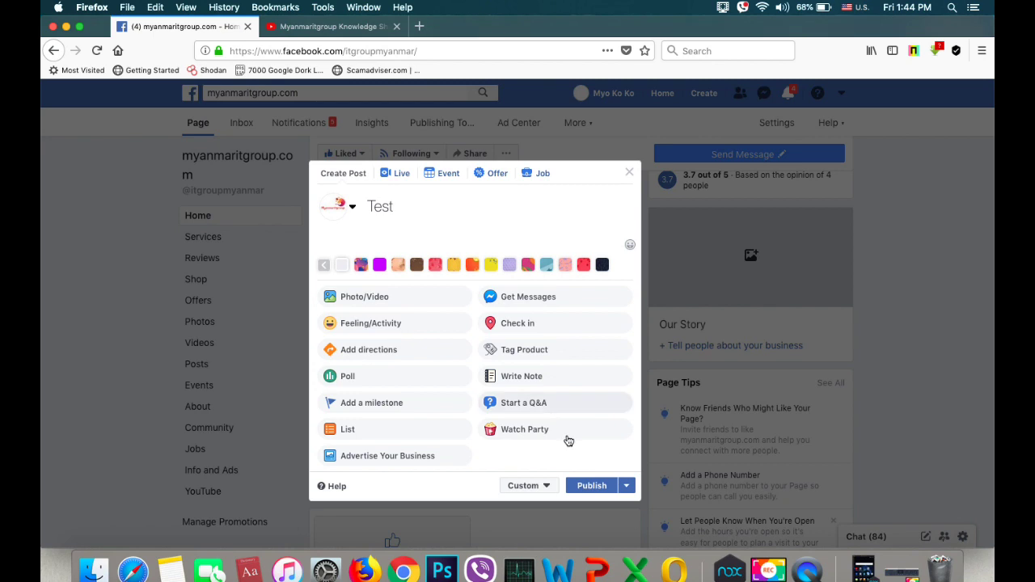
pyautogui.click(540, 492)
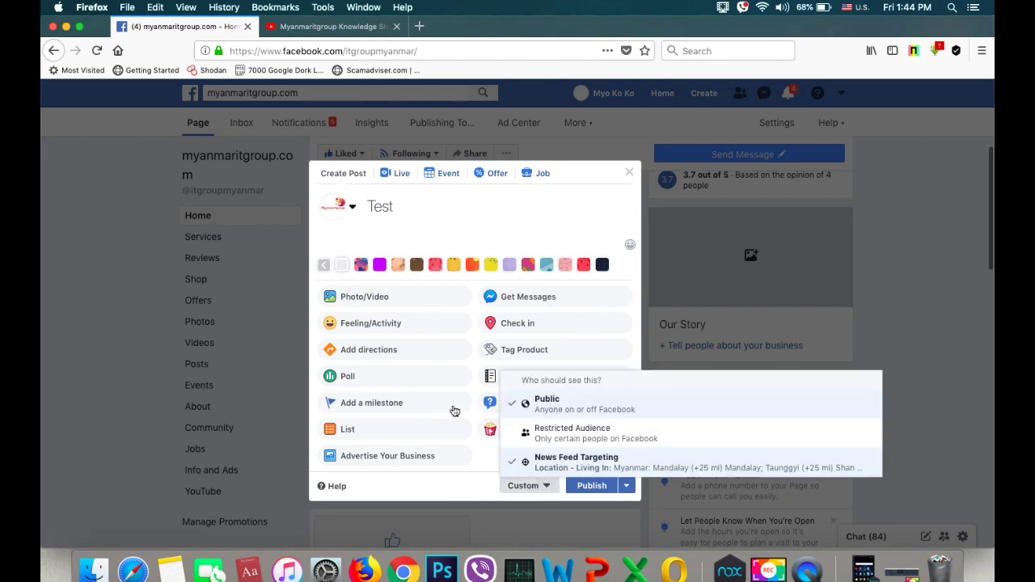
pyautogui.click(440, 222)
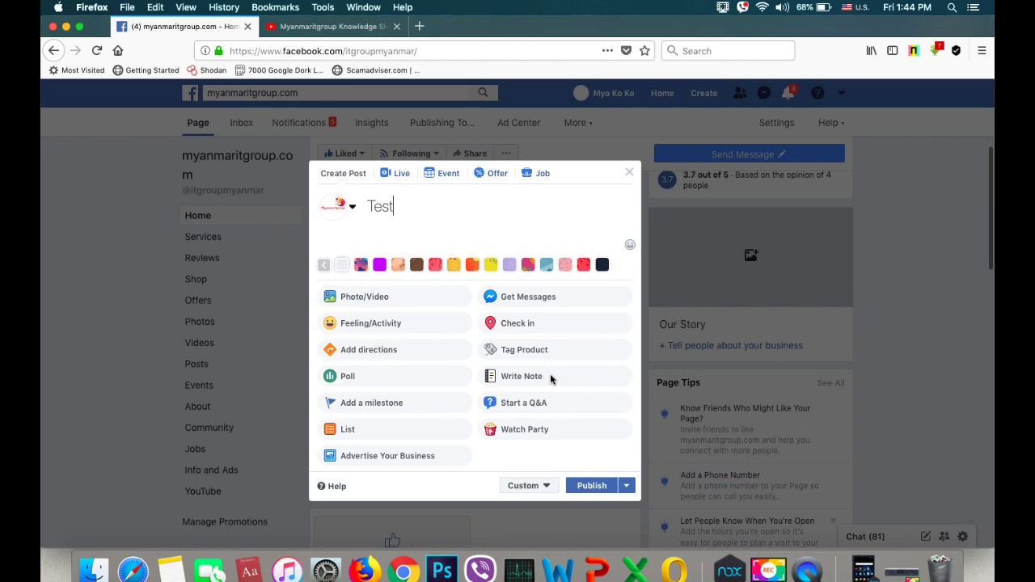
pyautogui.click(597, 490)
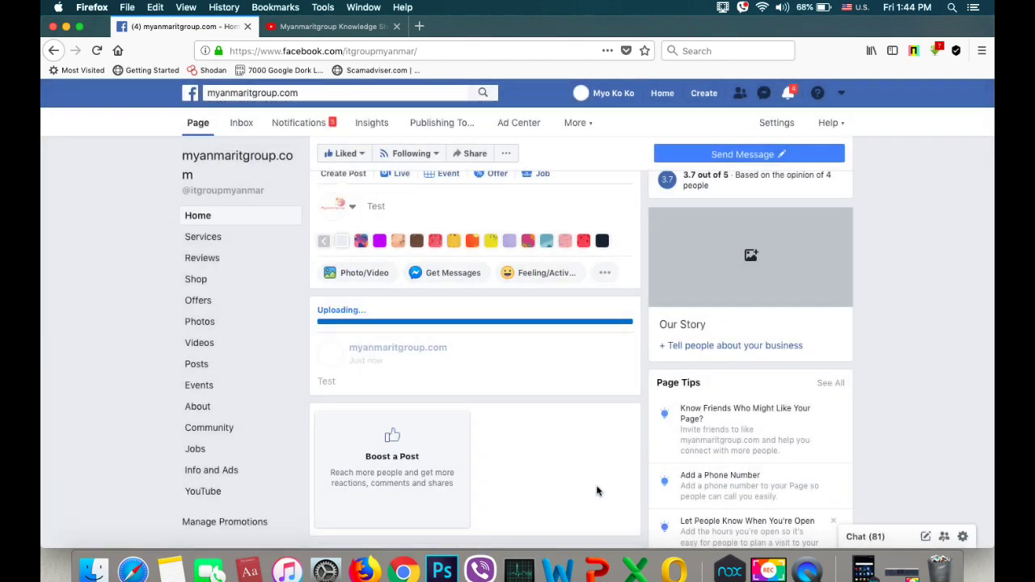
pyautogui.scroll(-1, 597, 490)
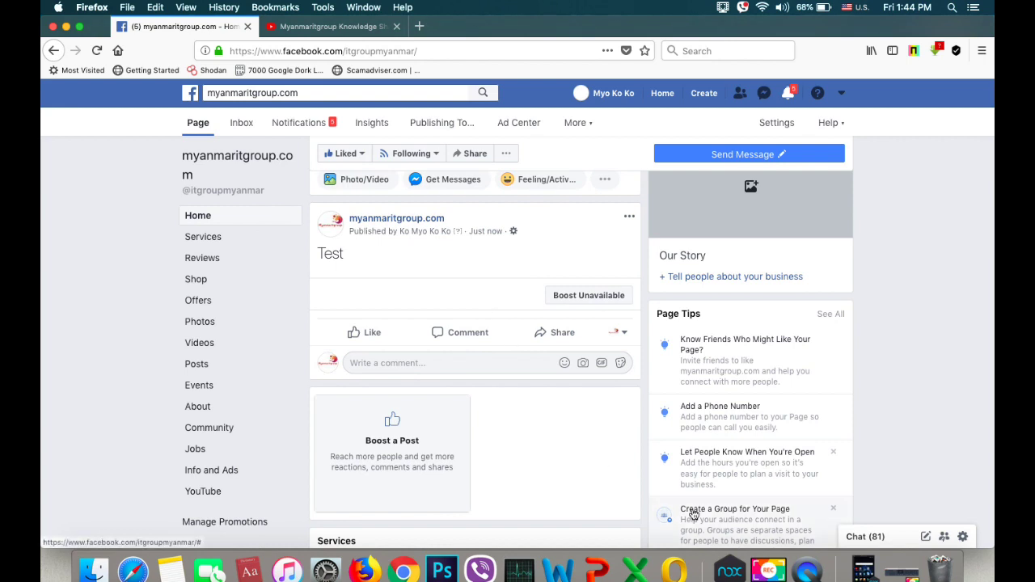
pyautogui.click(903, 570)
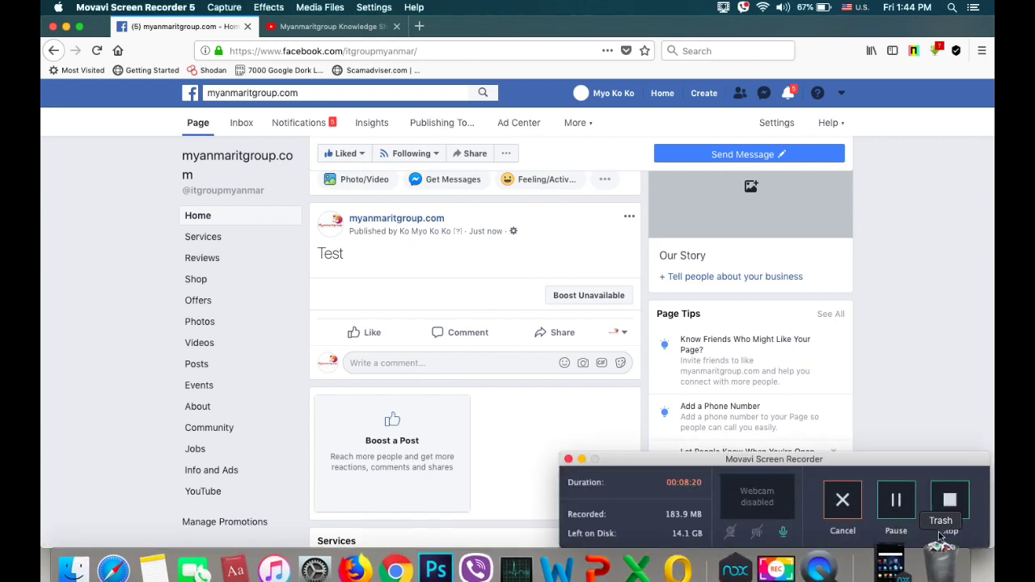
pyautogui.click(950, 502)
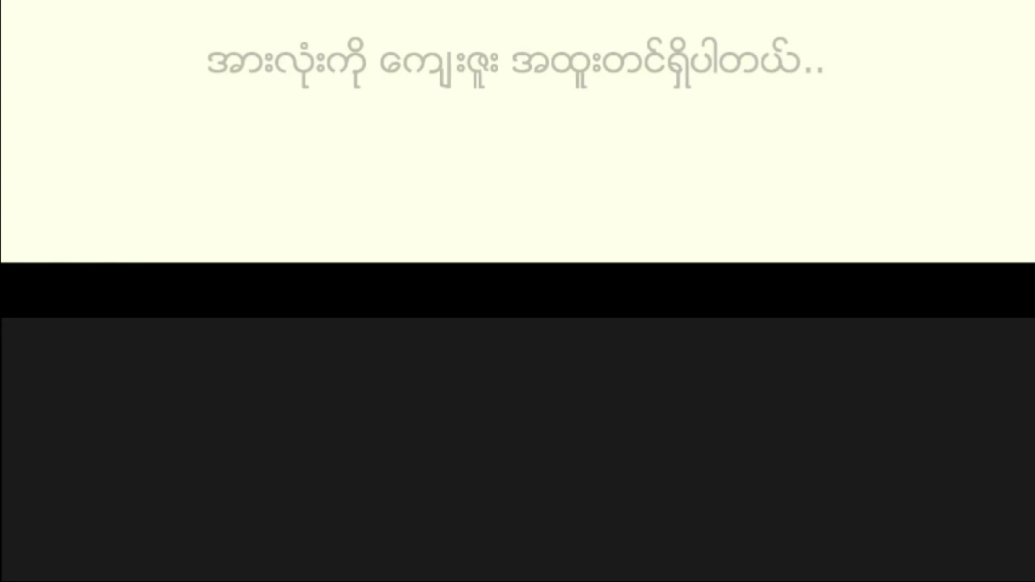